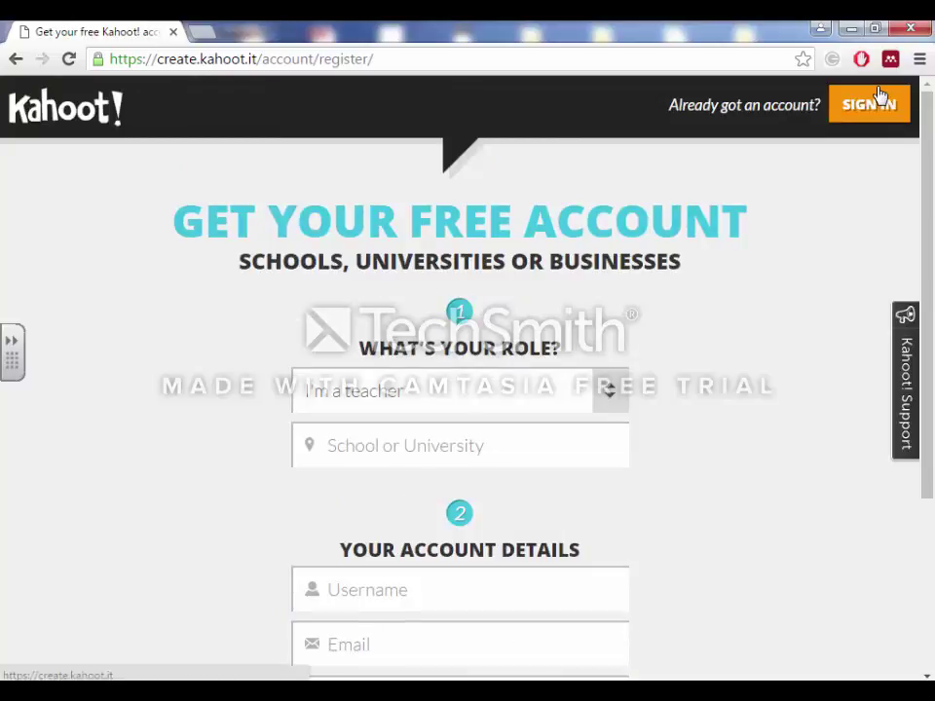
# Sign in to the existing Kahoot! account with its username and password.
pyautogui.click(878, 93)
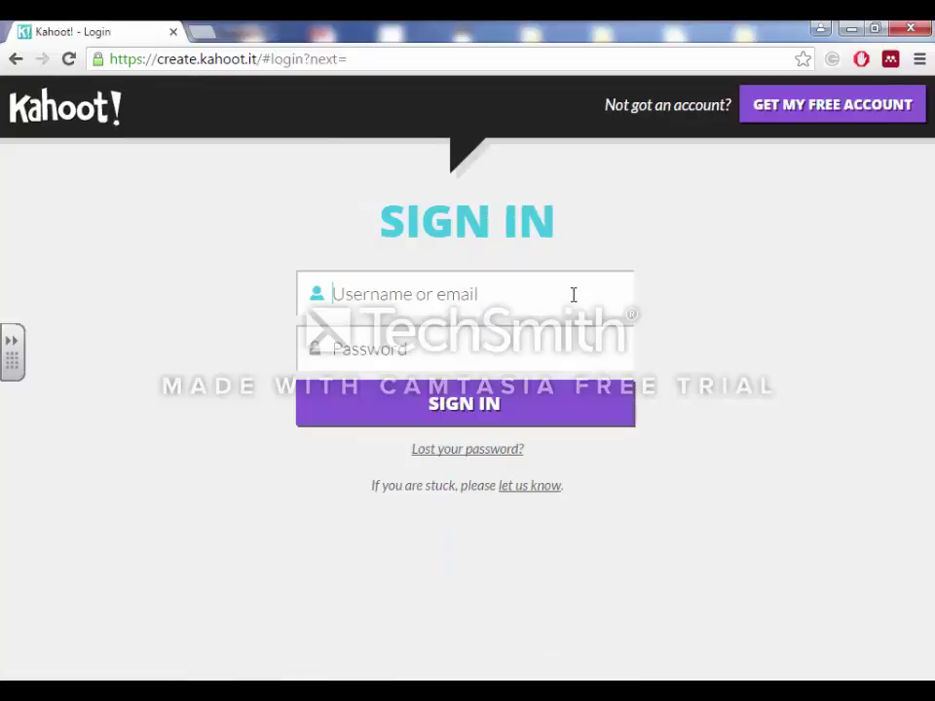
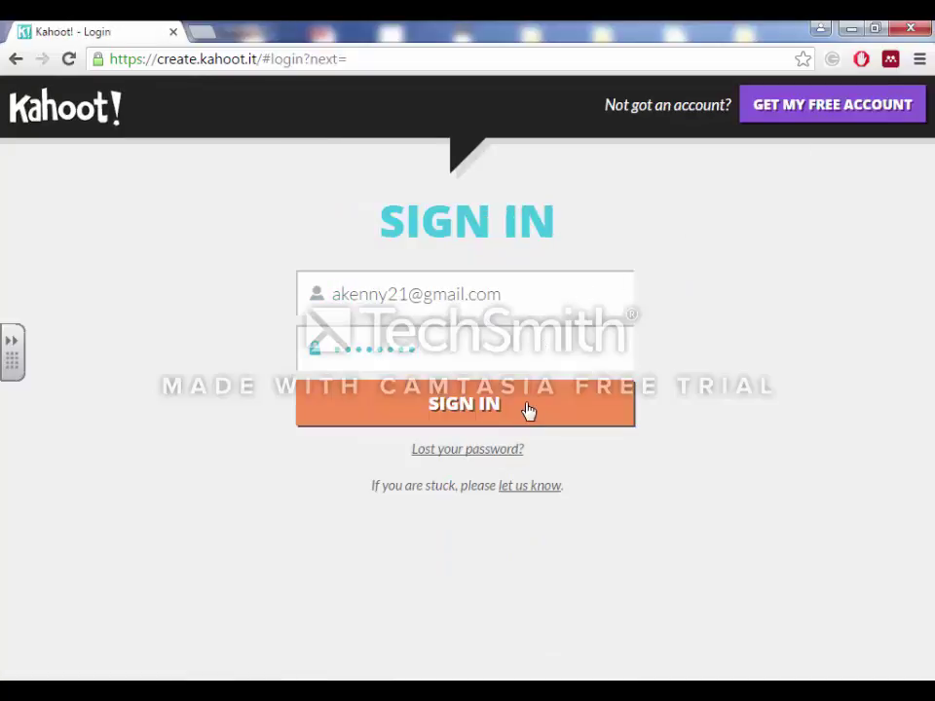
pyautogui.click(527, 407)
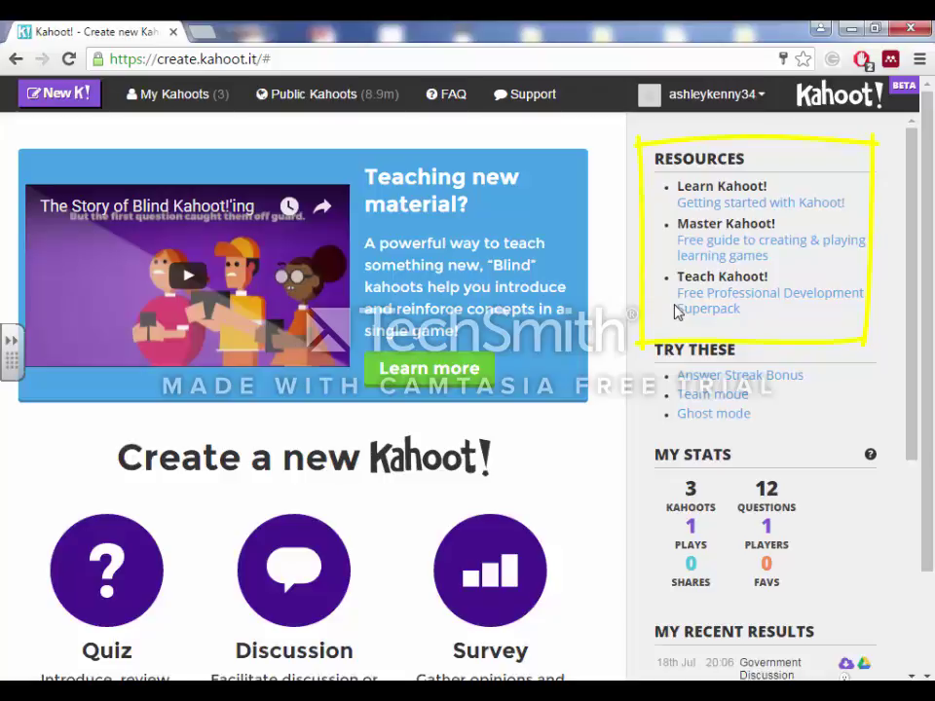
# Start a new Quiz from the Create a new Kahoot! section.
pyautogui.scroll(-1, 930, 278)
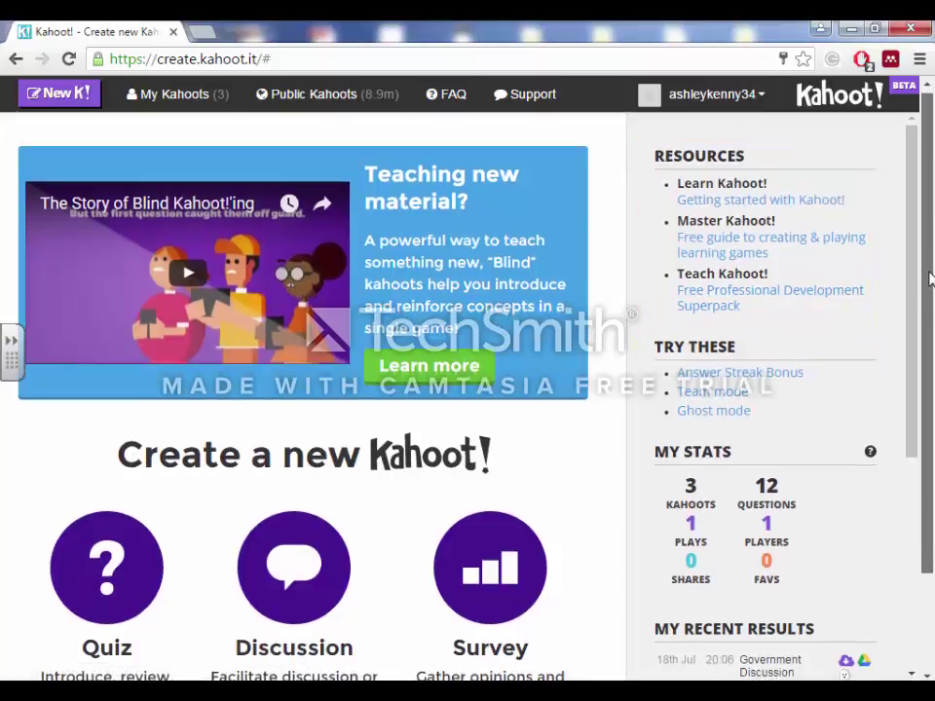
pyautogui.scroll(-1, 917, 363)
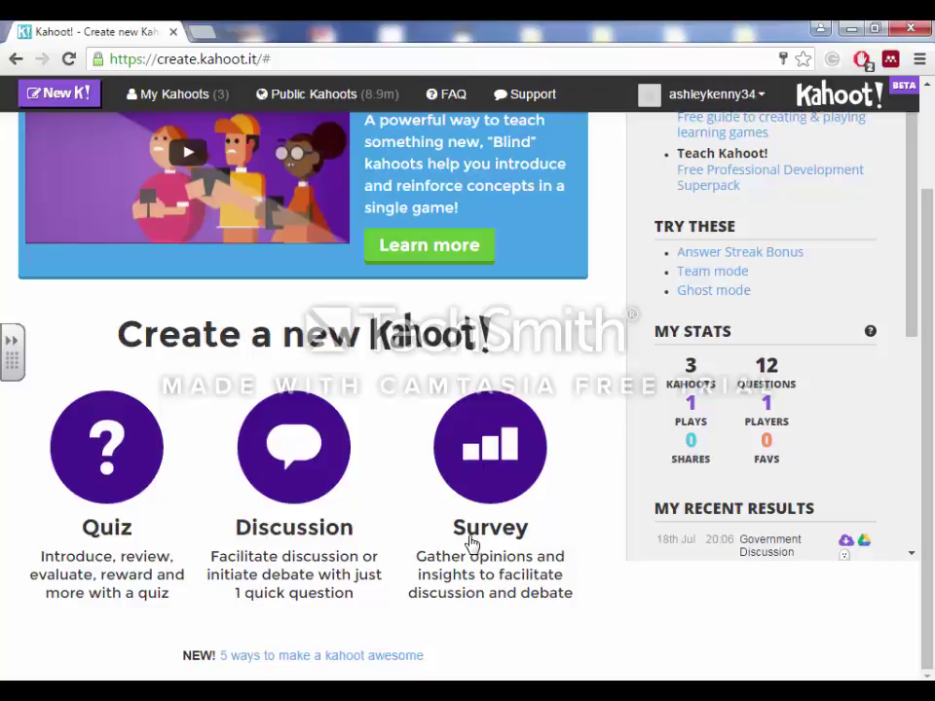
pyautogui.click(106, 486)
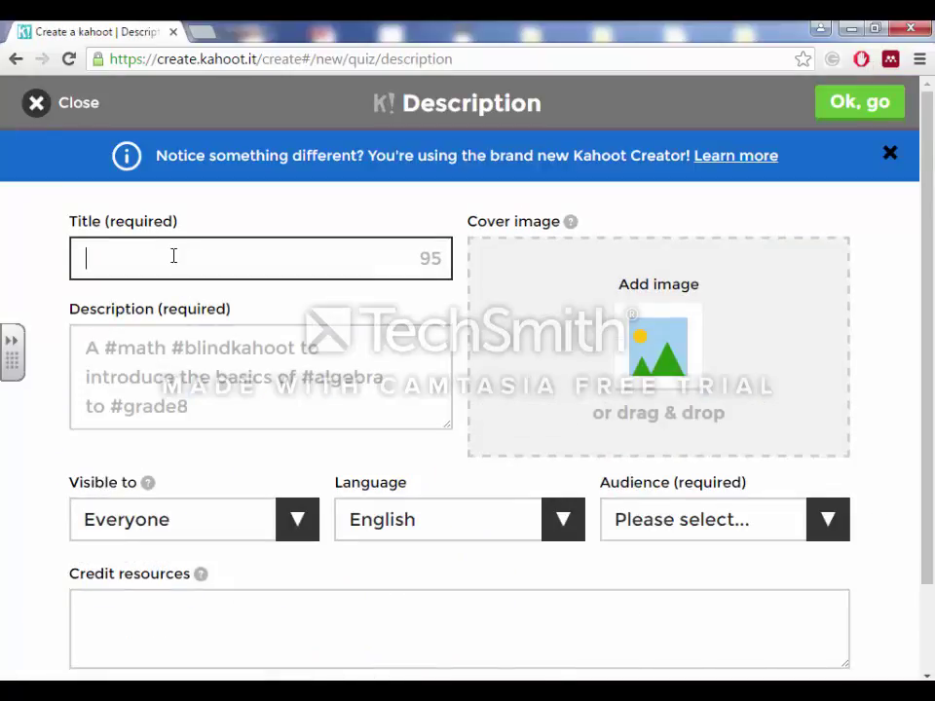
# Title the quiz 'Types of Government' and give it the description '#Who Rules'.
pyautogui.write('Types')
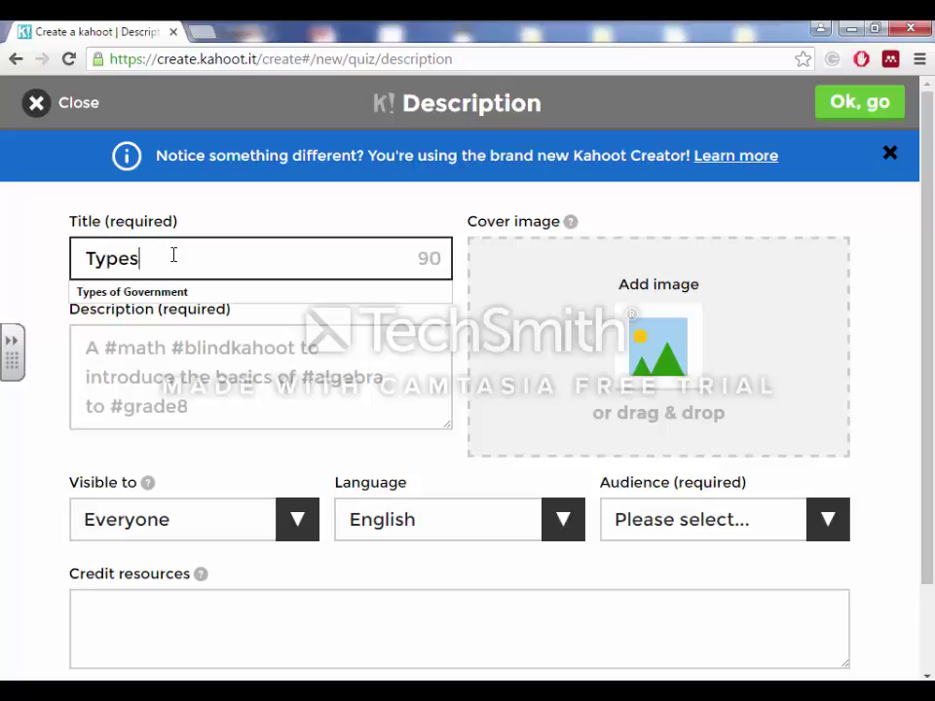
pyautogui.write(' of Government')
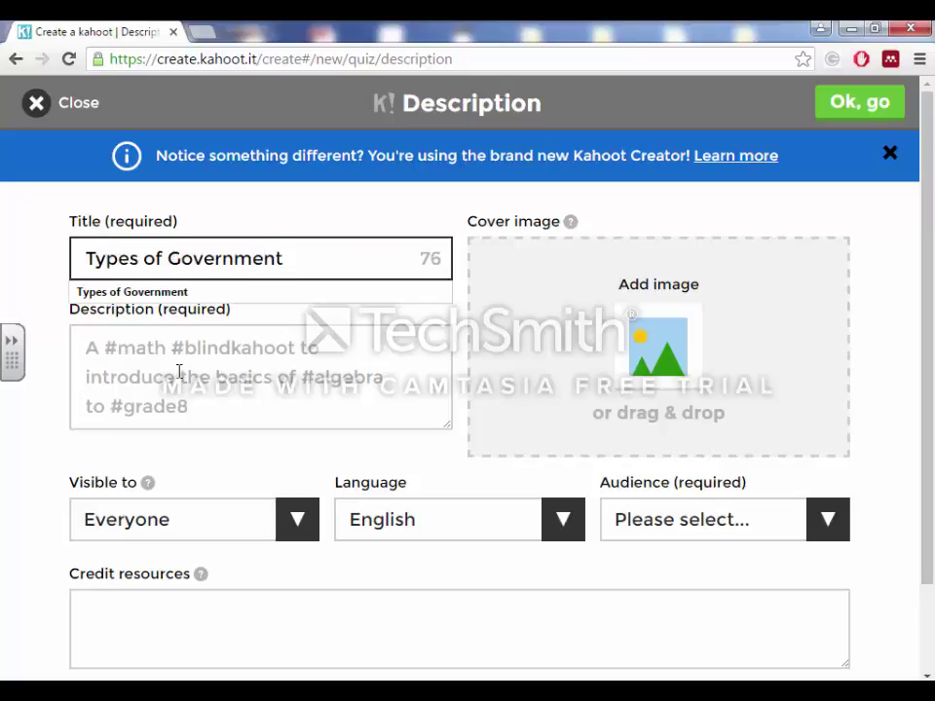
pyautogui.click(179, 371)
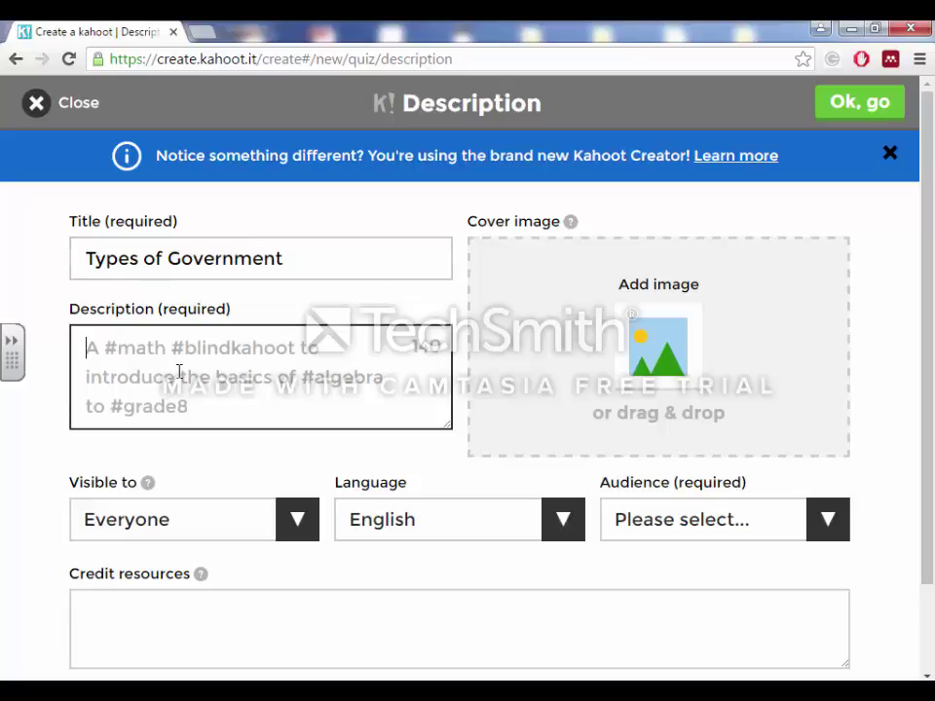
pyautogui.write('#Who')
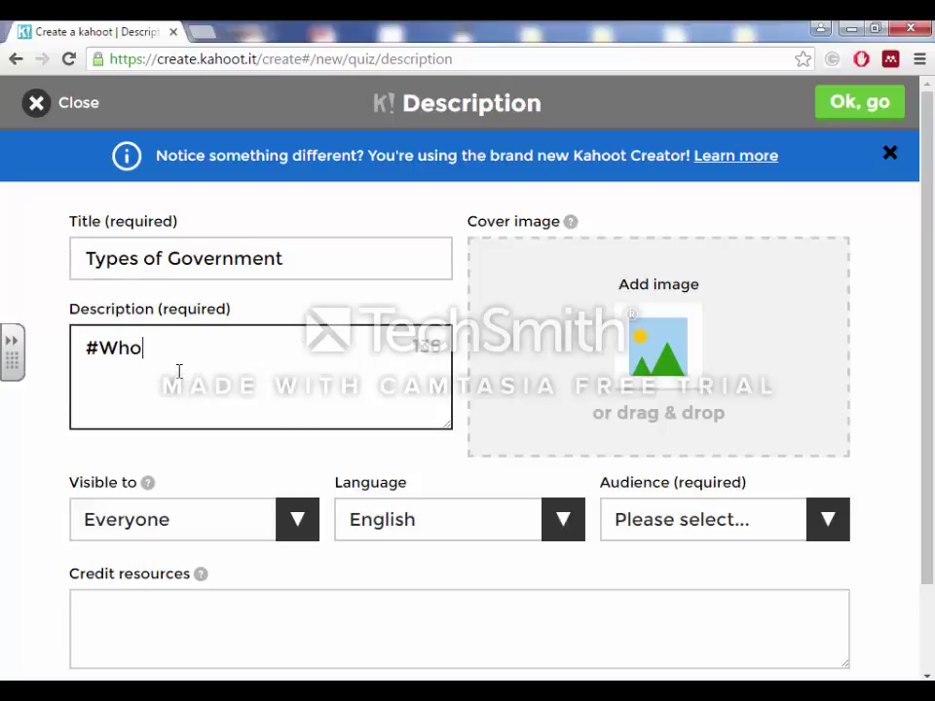
pyautogui.write(' Rules')
pyautogui.click(185, 528)
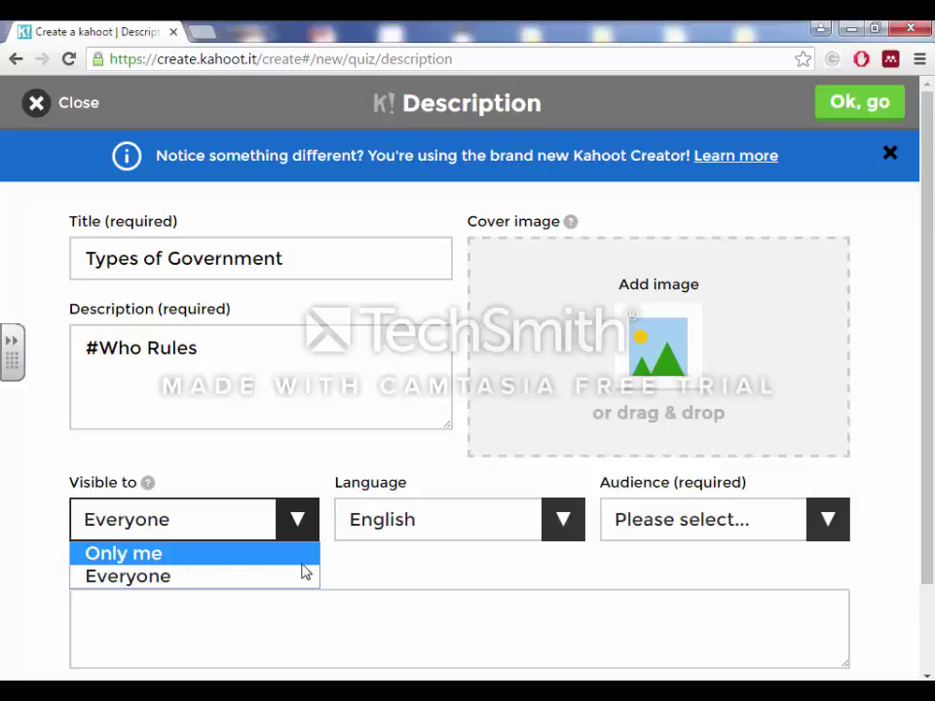
# Keep English and Everyone, set the audience to School, and confirm to reach the Overview.
pyautogui.click(404, 535)
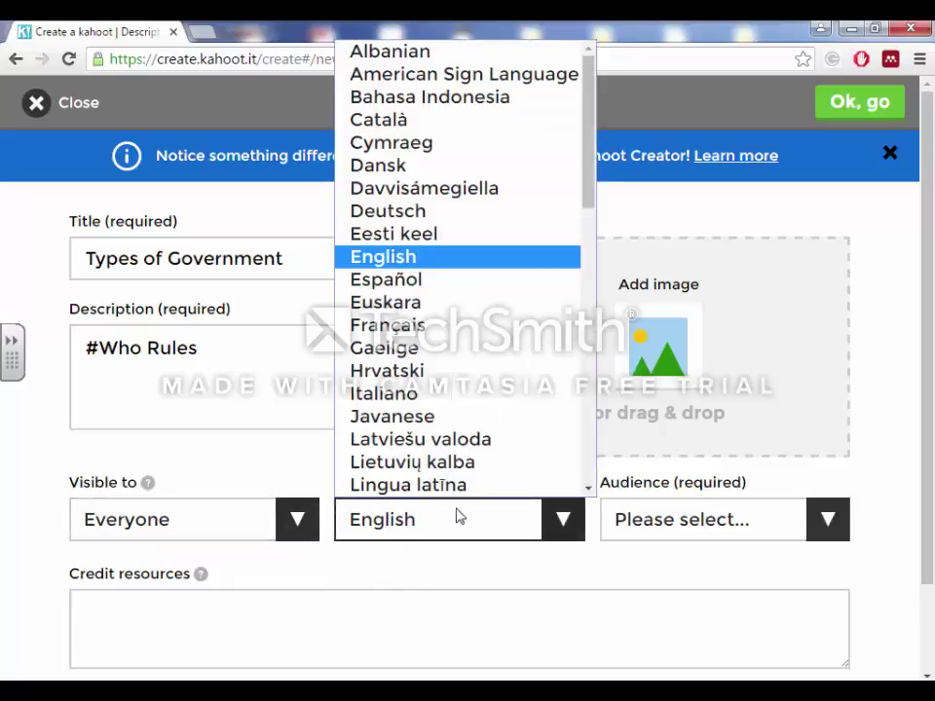
pyautogui.scroll(-3, 581, 261)
pyautogui.moveTo(581, 261); pyautogui.dragTo(566, 192)
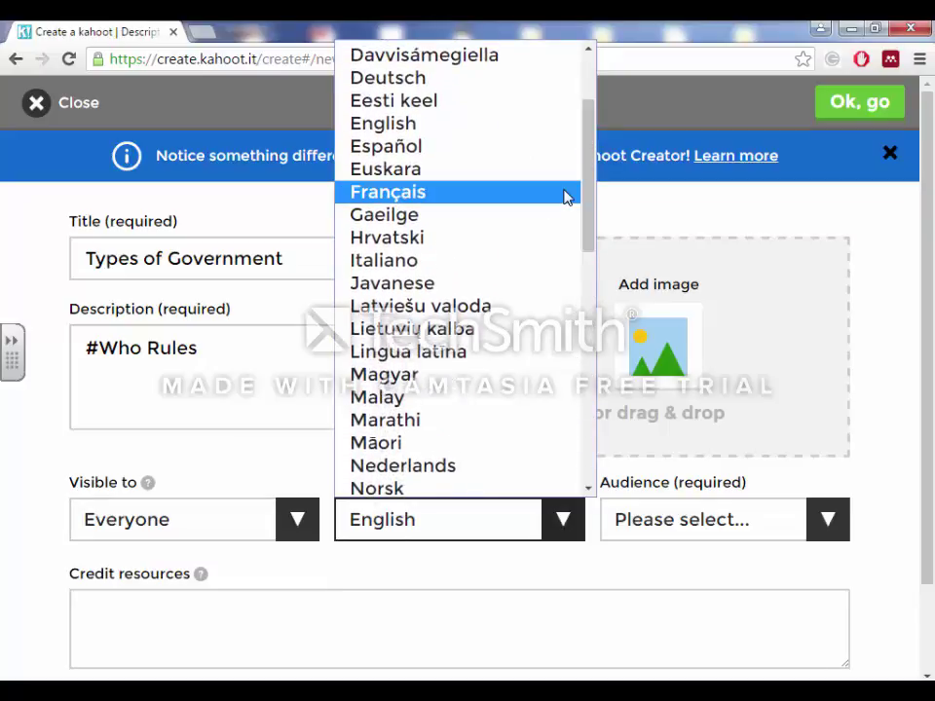
pyautogui.click(546, 138)
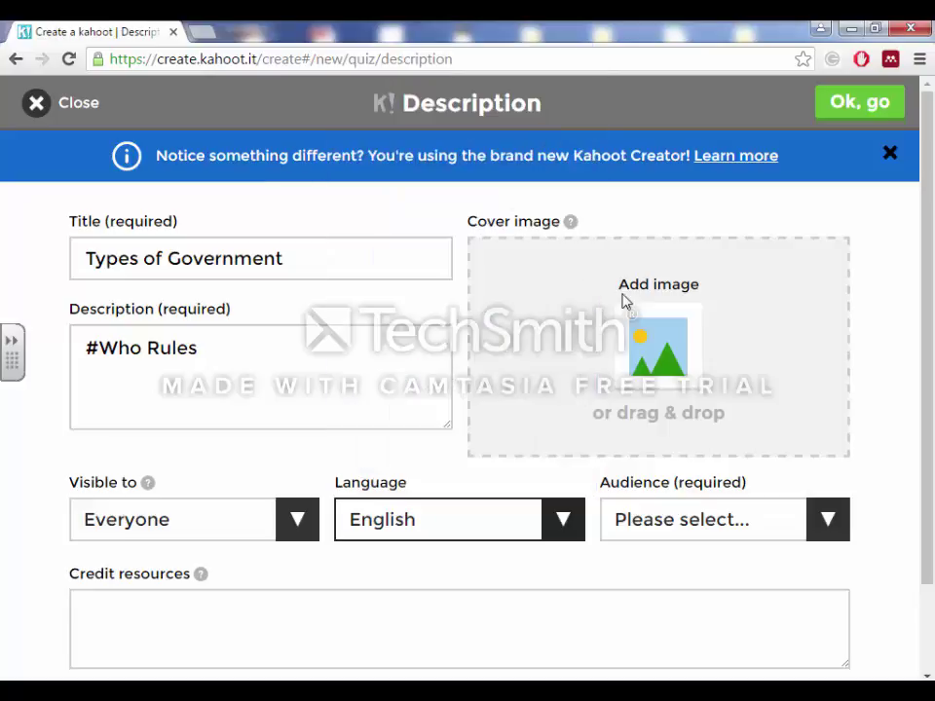
pyautogui.click(721, 516)
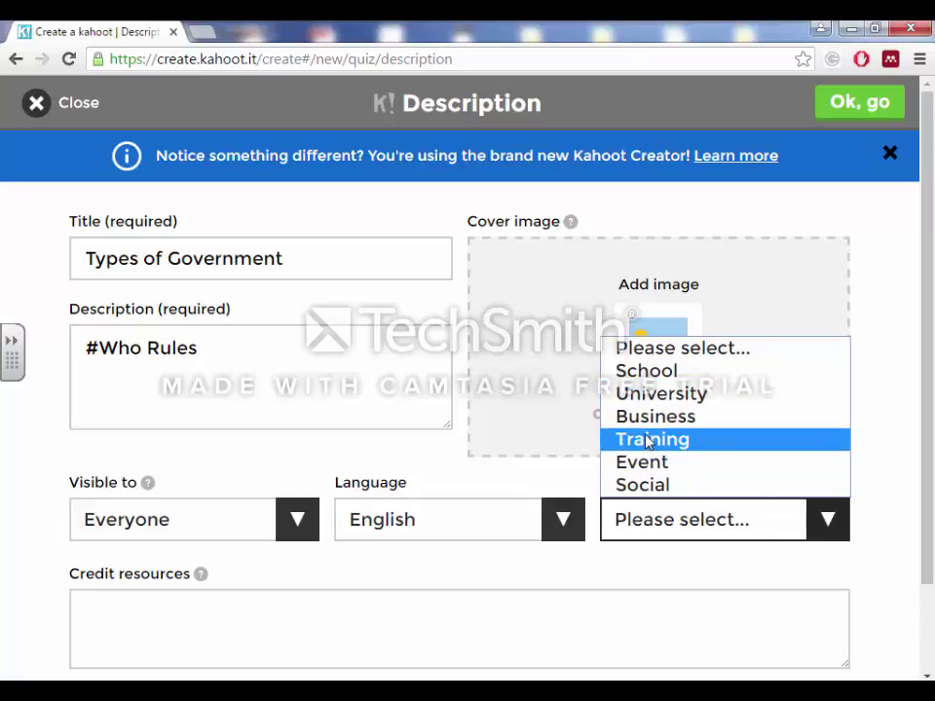
pyautogui.click(642, 378)
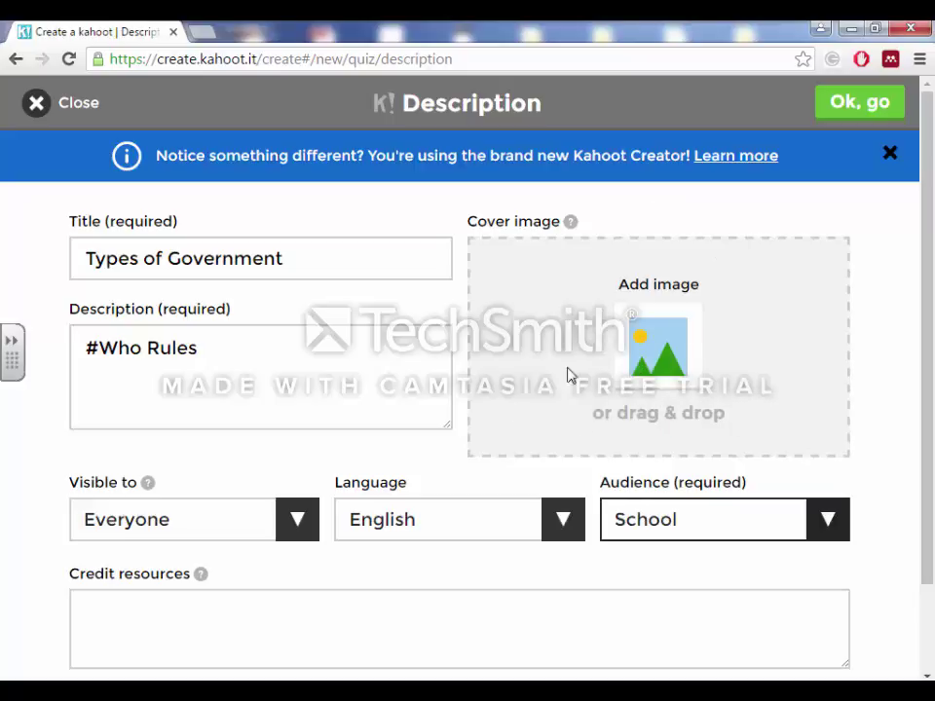
pyautogui.moveTo(928, 225); pyautogui.dragTo(921, 377)
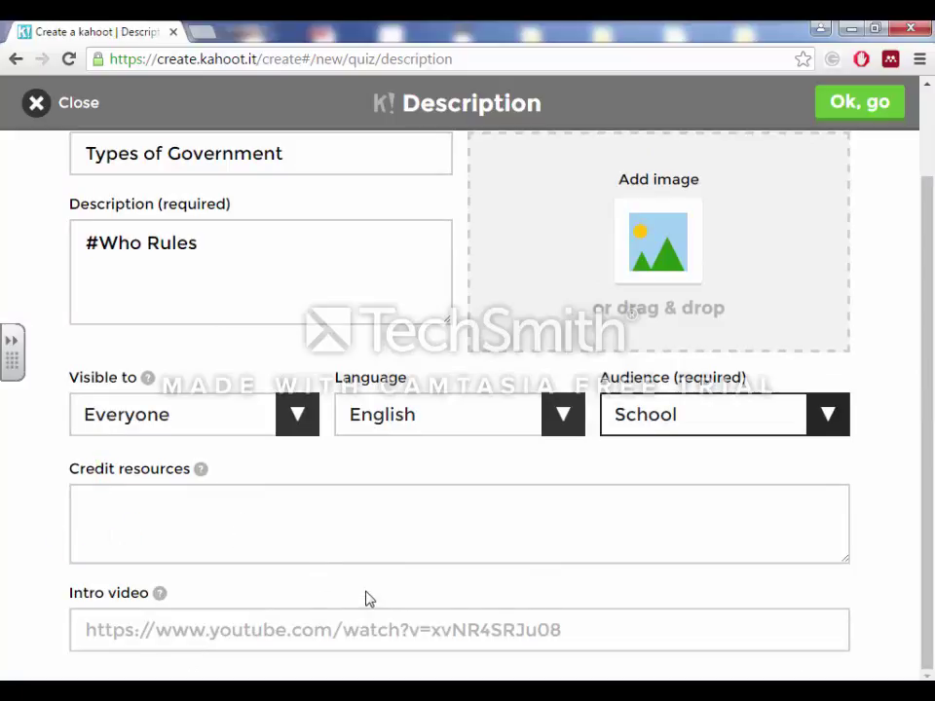
pyautogui.click(873, 105)
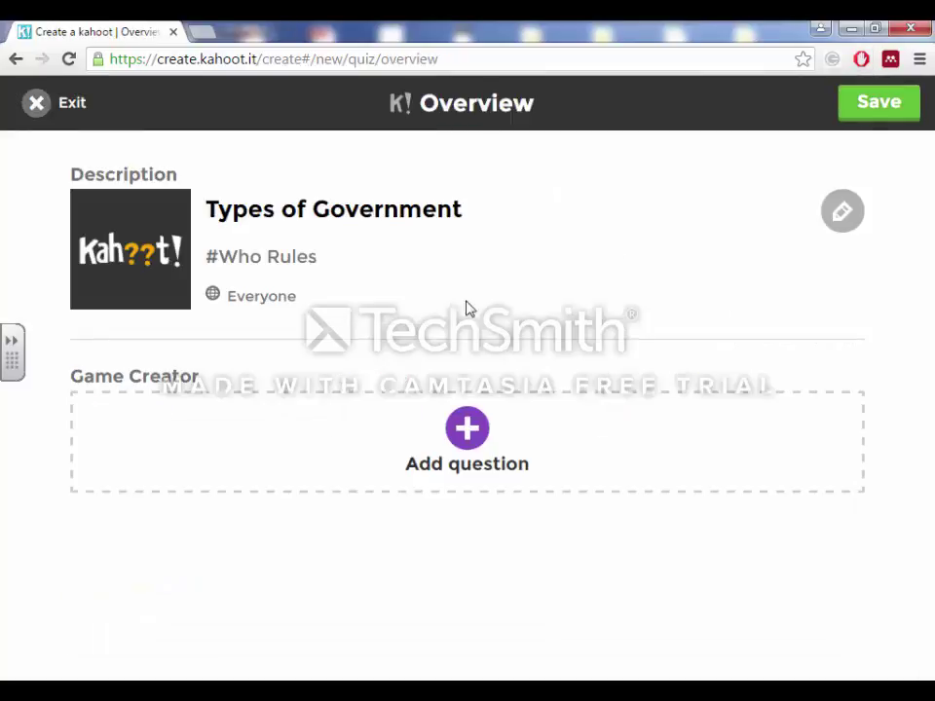
# Add question 1 reading 'This type of government is ruled by one.'.
pyautogui.click(460, 440)
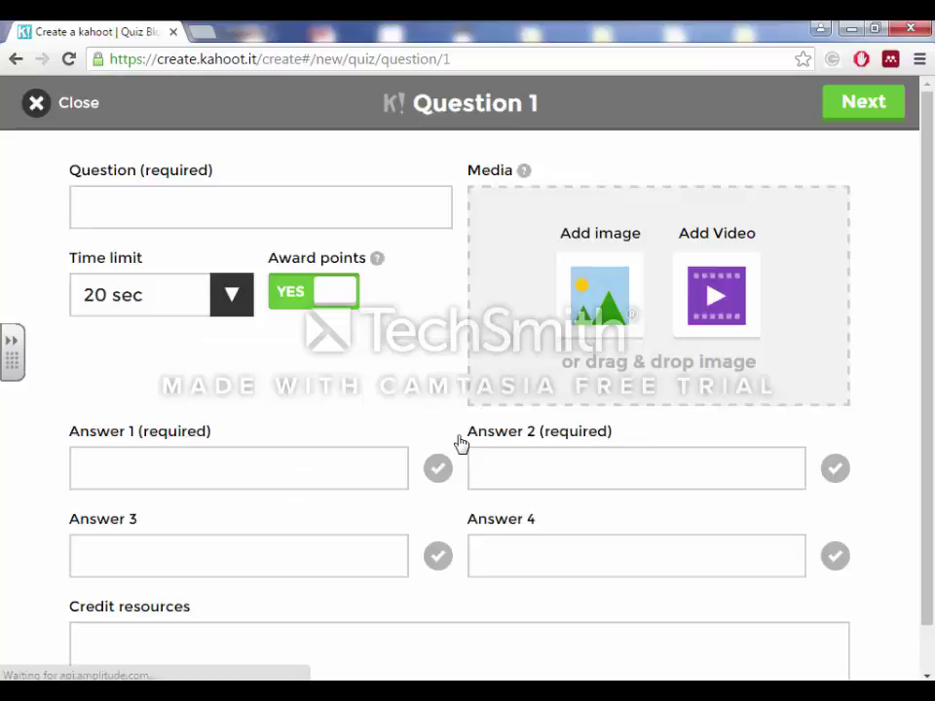
pyautogui.click(321, 202)
pyautogui.write('This types')
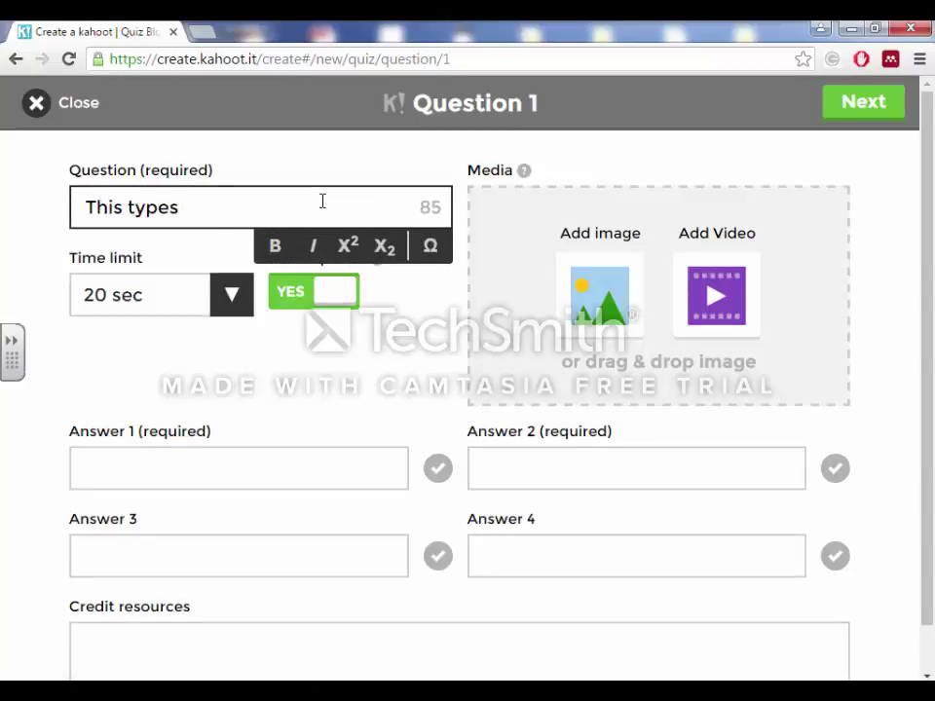
pyautogui.press('BackSpace')
pyautogui.write('of ')
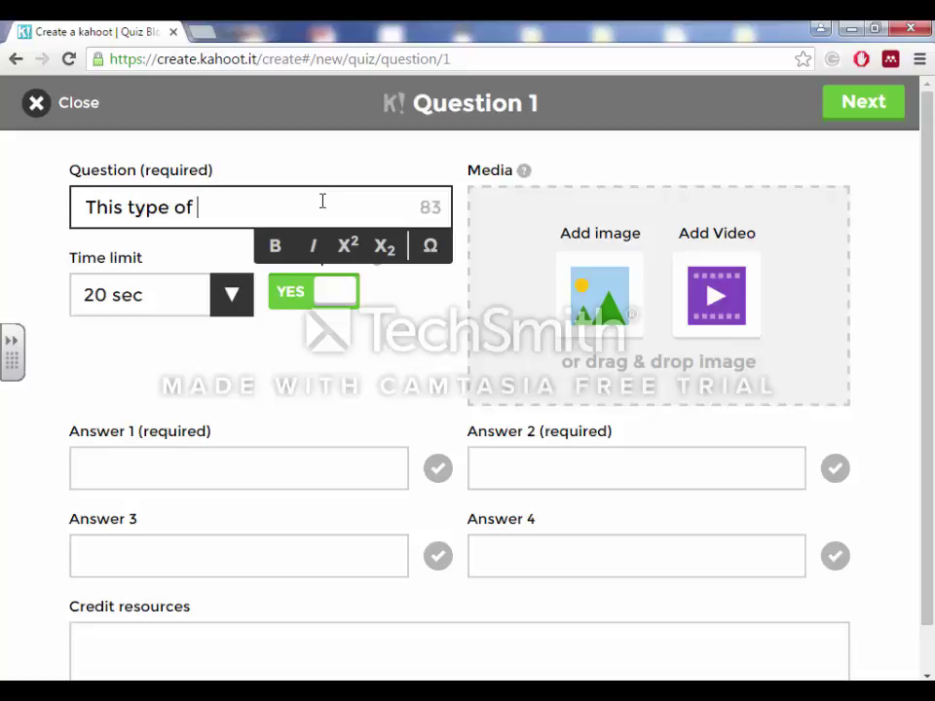
pyautogui.write('governme')
pyautogui.press('BackSpace')
pyautogui.write('ment is ruled ')
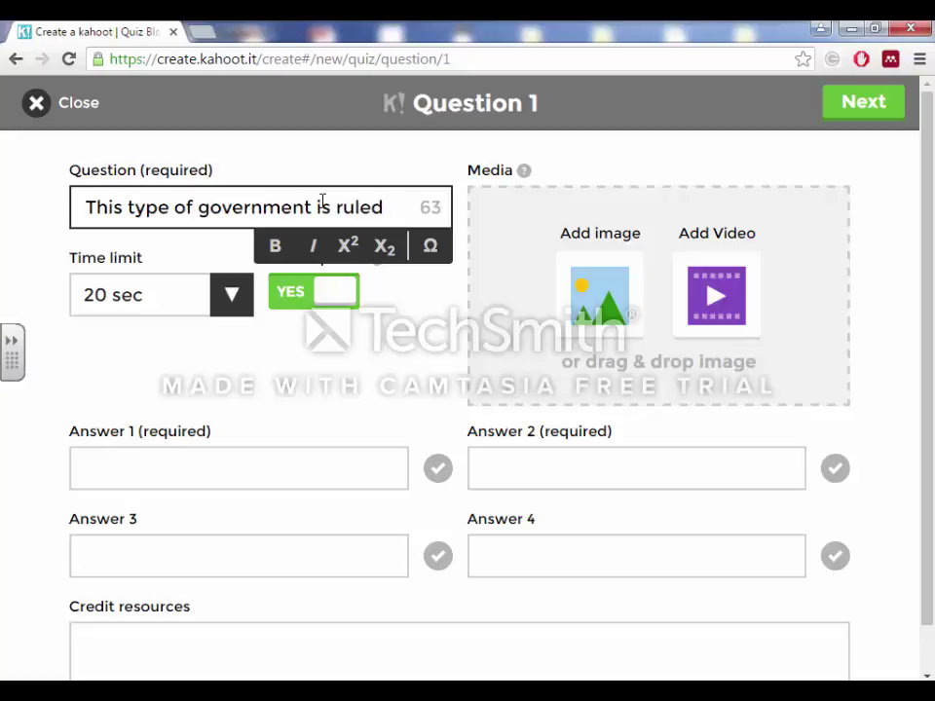
pyautogui.write('by one')
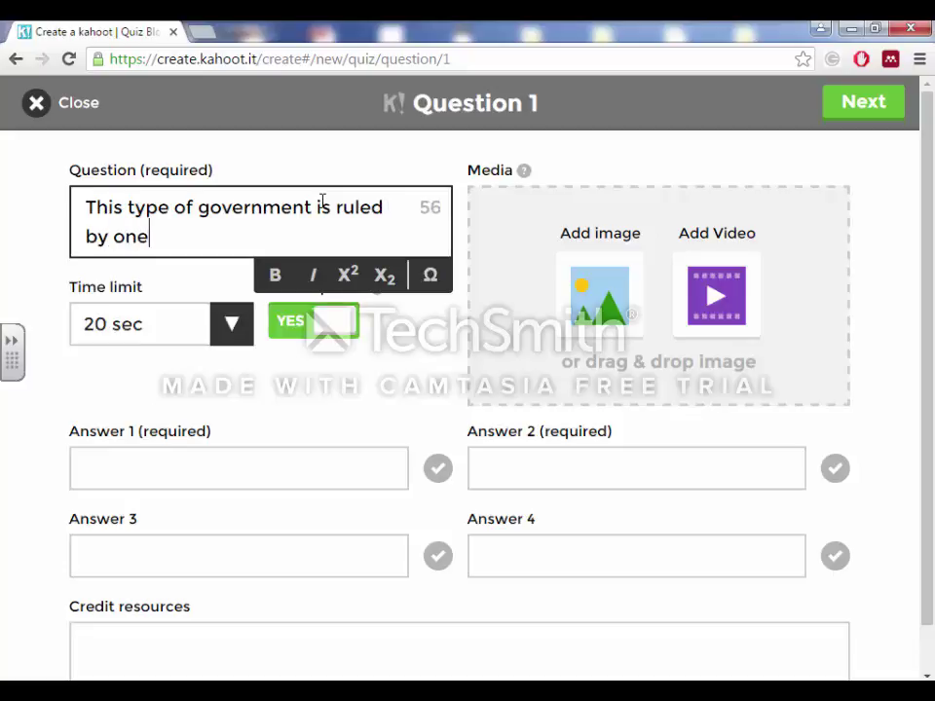
pyautogui.write('.')
pyautogui.click(230, 323)
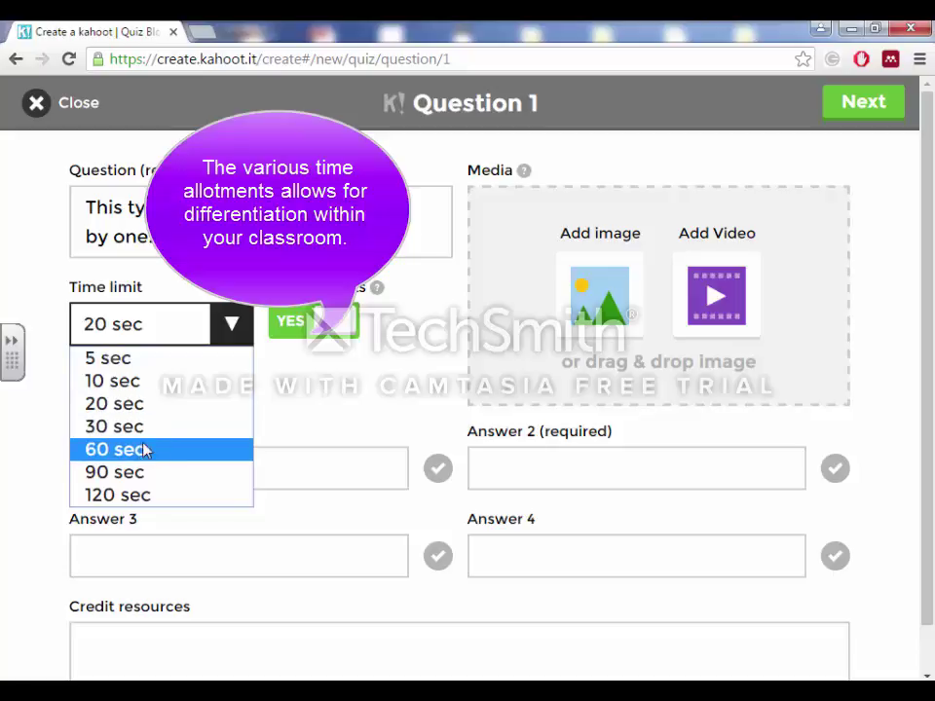
# Keep a 20 sec time limit with points awarded, and enter 'Oligarchy' as answer 1.
pyautogui.click(141, 403)
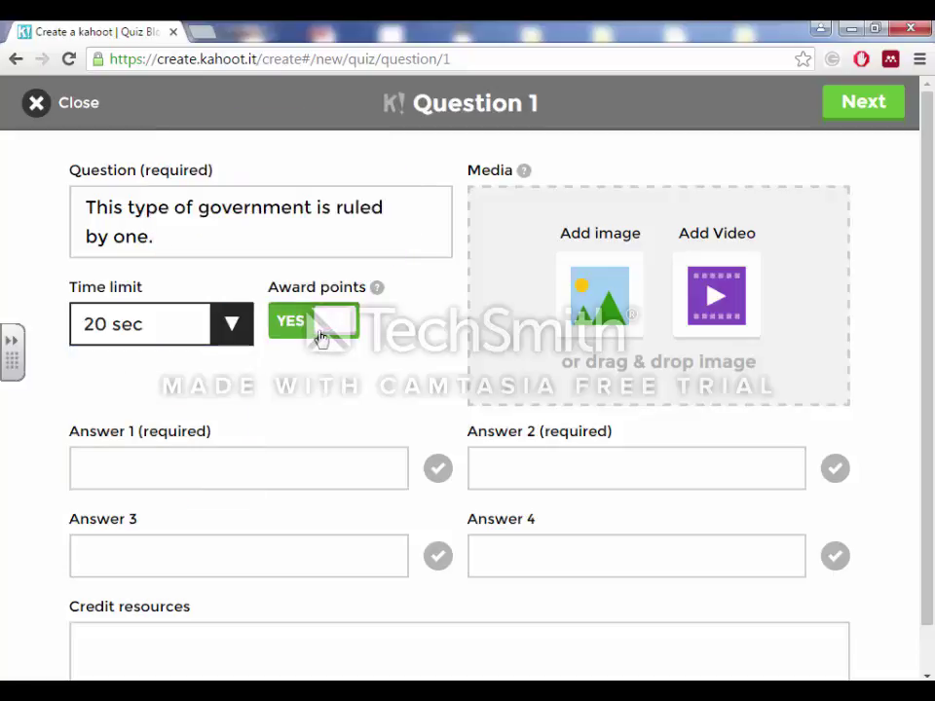
pyautogui.click(321, 336)
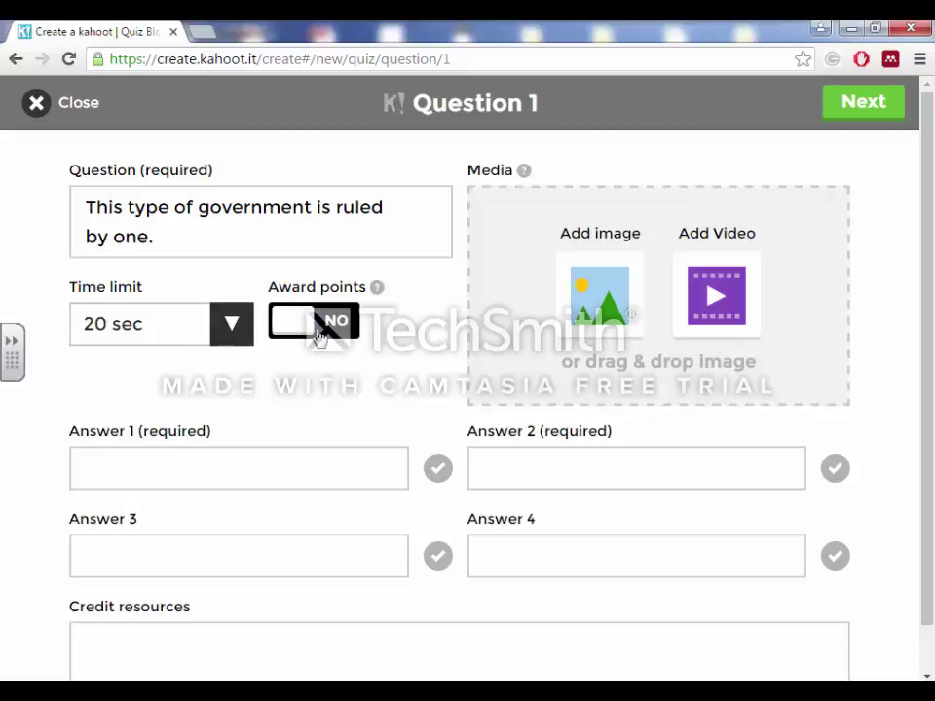
pyautogui.click(319, 327)
pyautogui.click(219, 468)
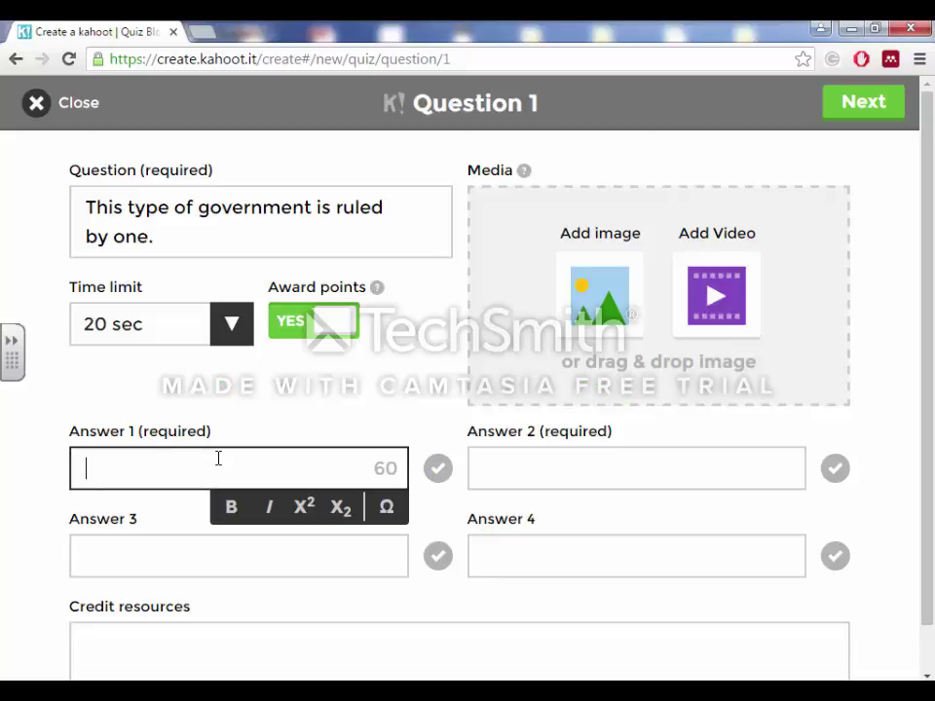
pyautogui.write('Oligarchy')
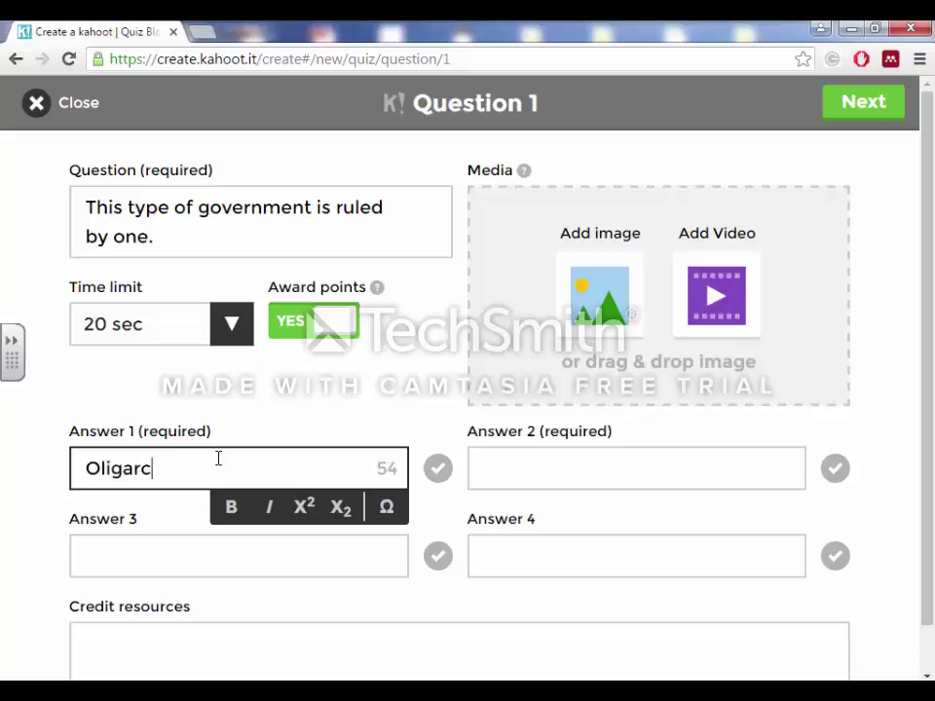
# Enter Democracy, Dictatorship and President as answers 2, 3 and 4.
pyautogui.click(548, 469)
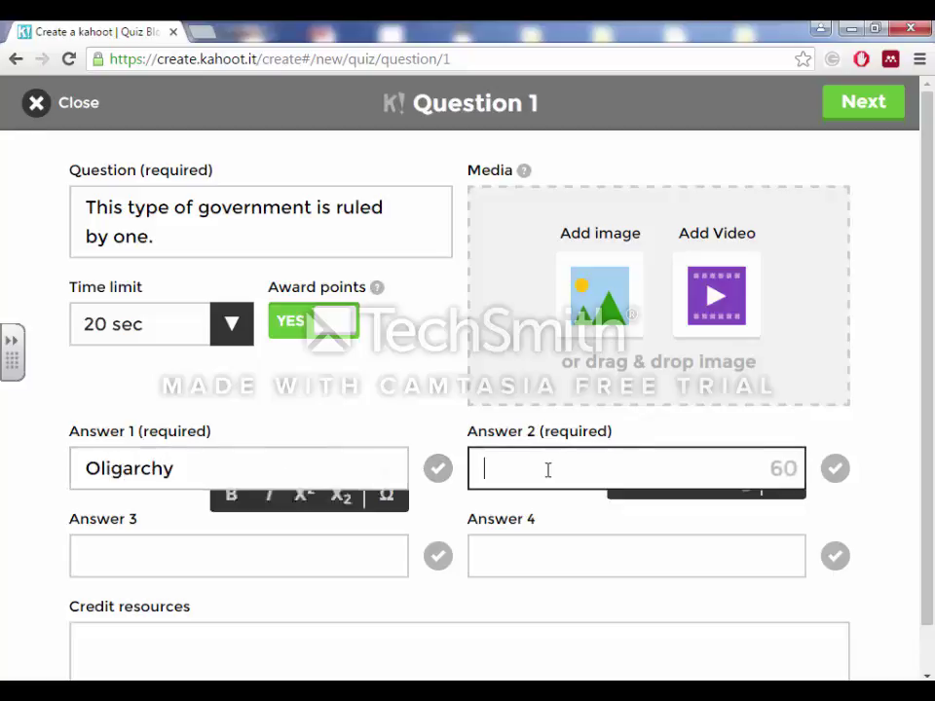
pyautogui.write('Democracy')
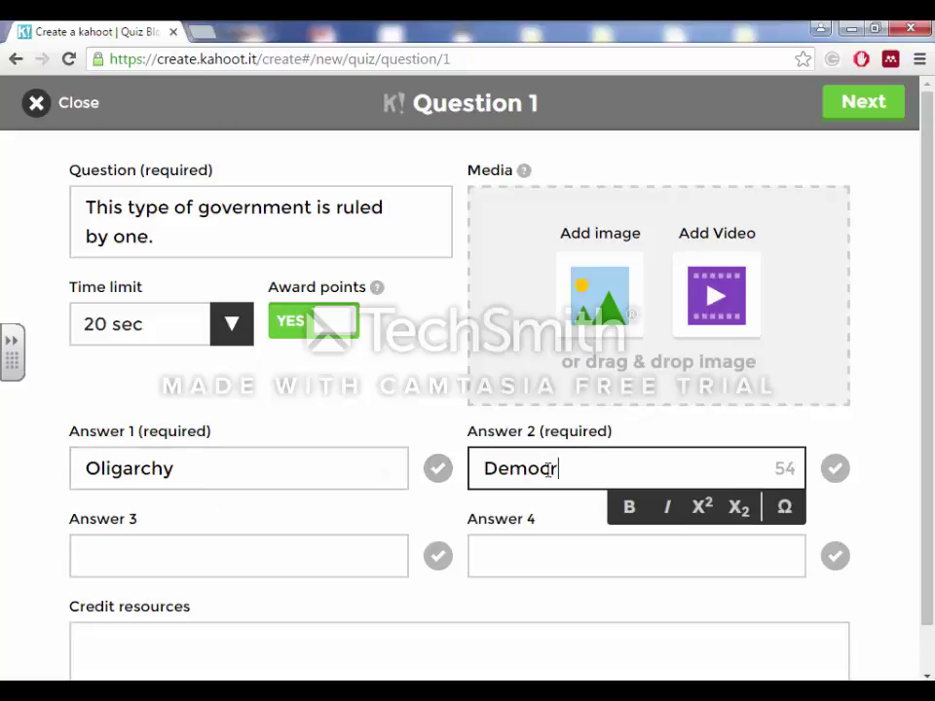
pyautogui.click(322, 551)
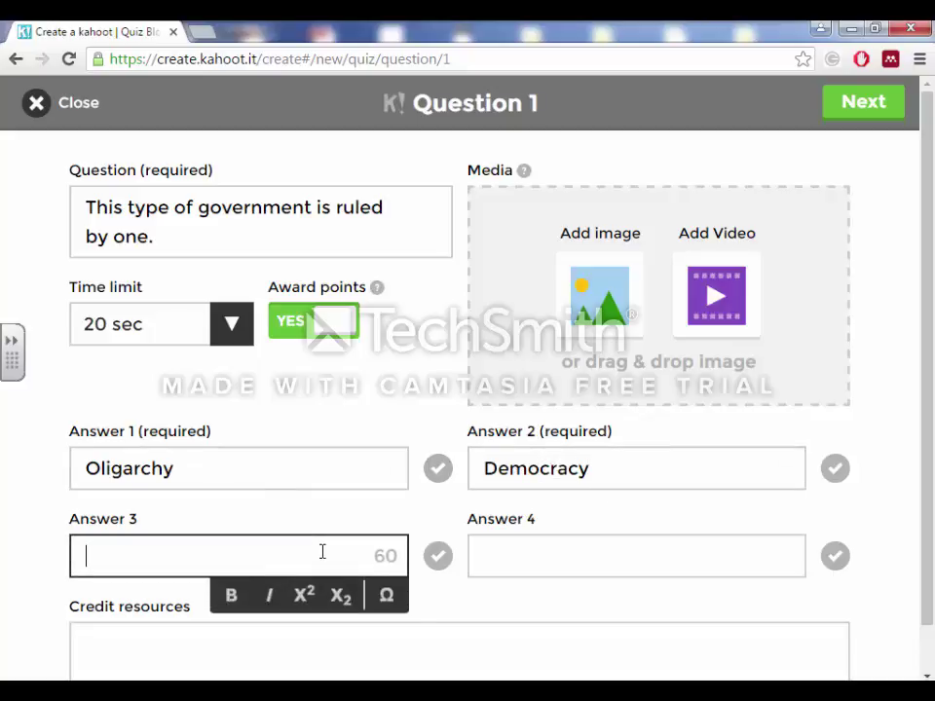
pyautogui.write('Dictato')
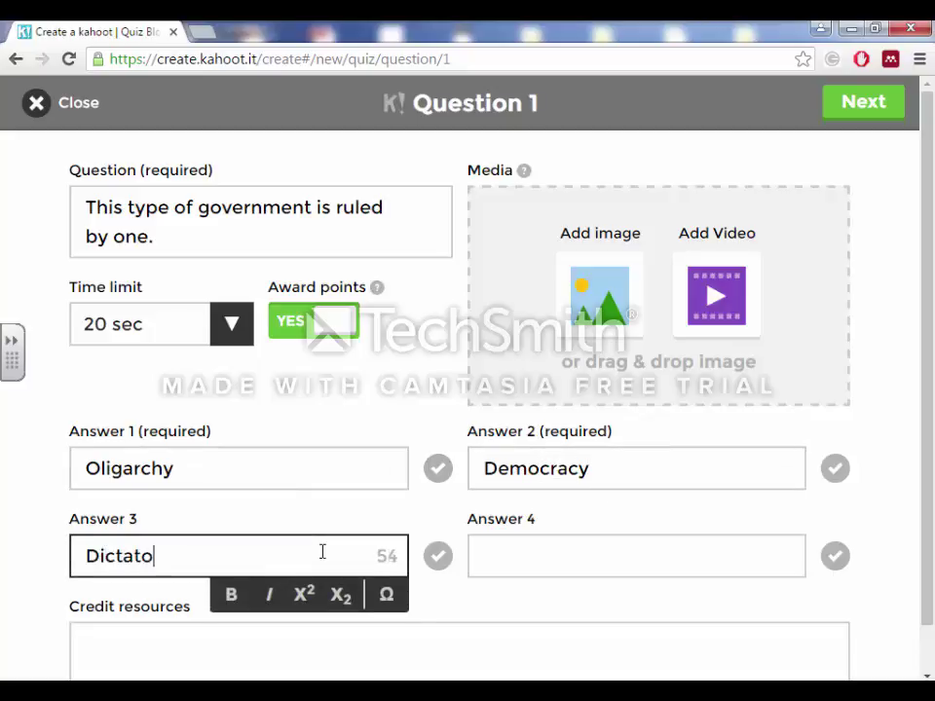
pyautogui.write('rship')
pyautogui.click(504, 551)
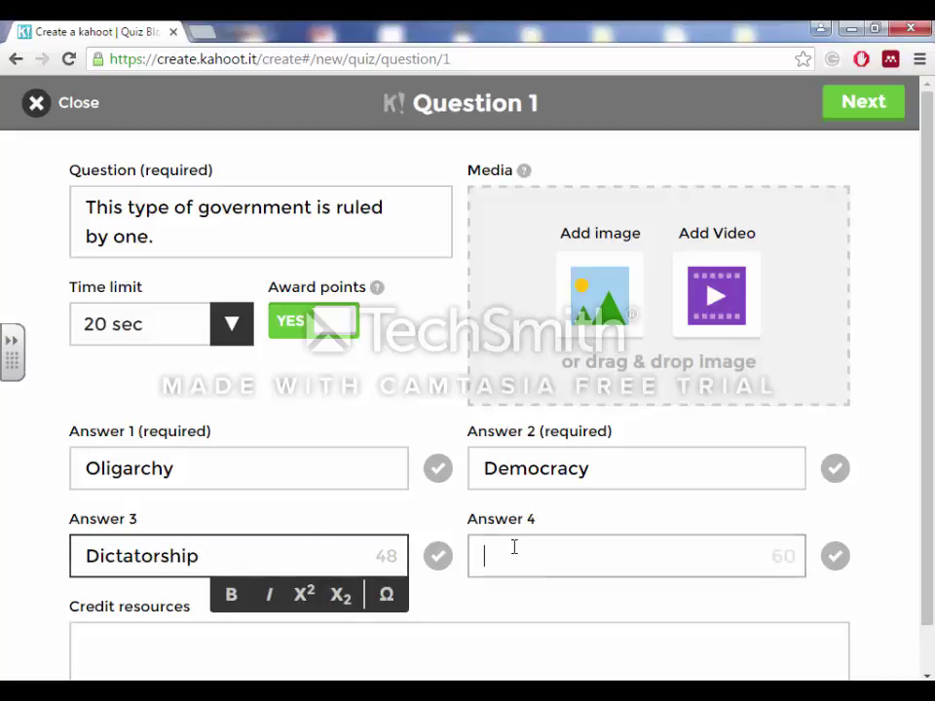
pyautogui.write('Presid')
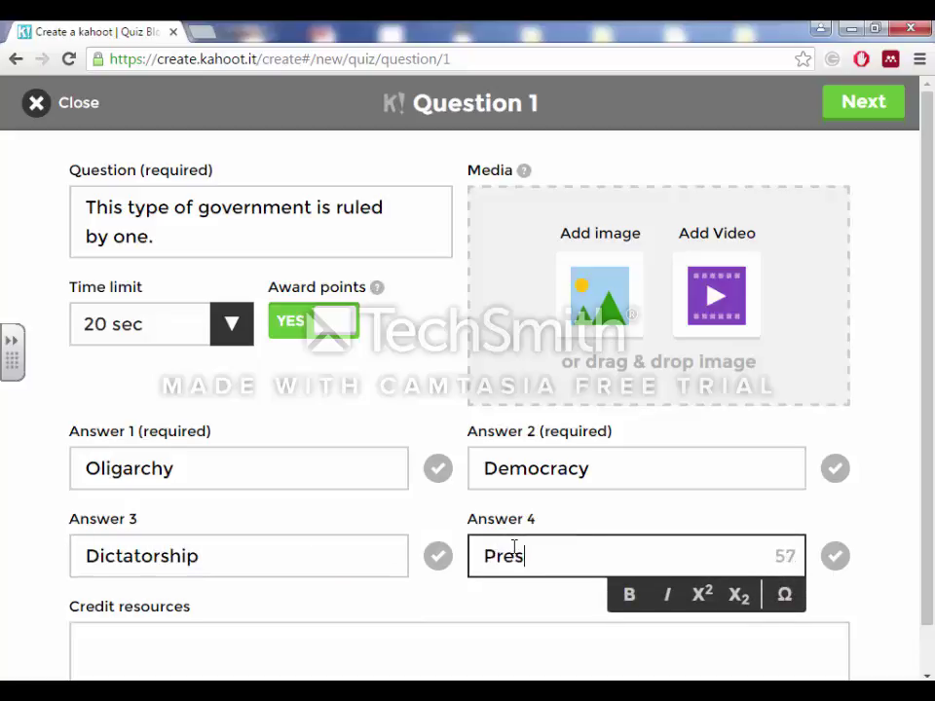
pyautogui.press('BackSpace')
pyautogui.write('ident')
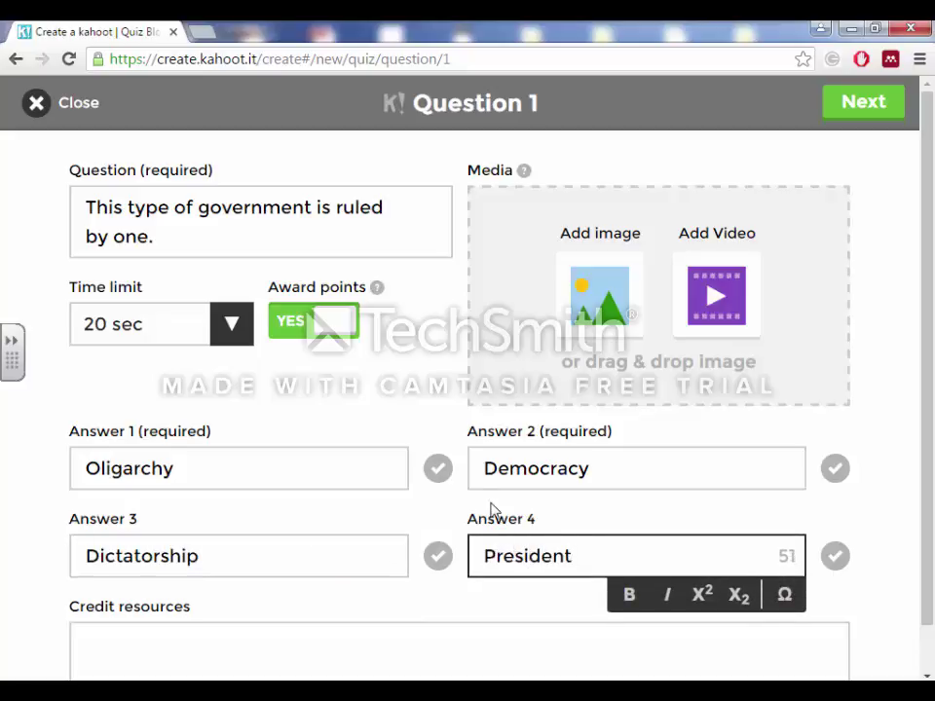
# Mark Oligarchy as correct and finish question 1, returning to the Overview.
pyautogui.click(438, 469)
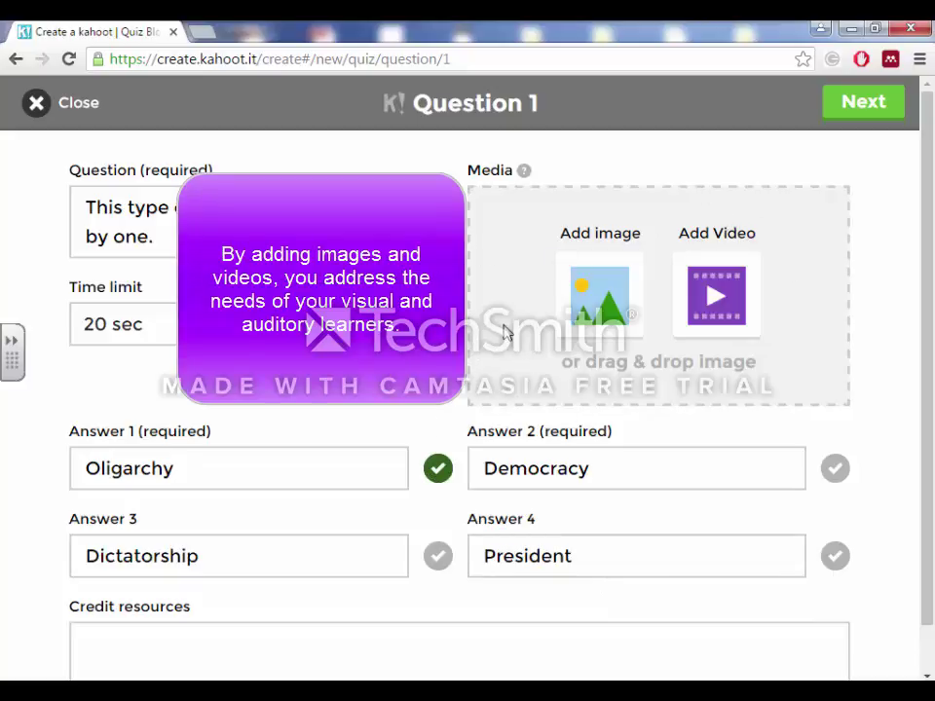
pyautogui.scroll(-1, 922, 359)
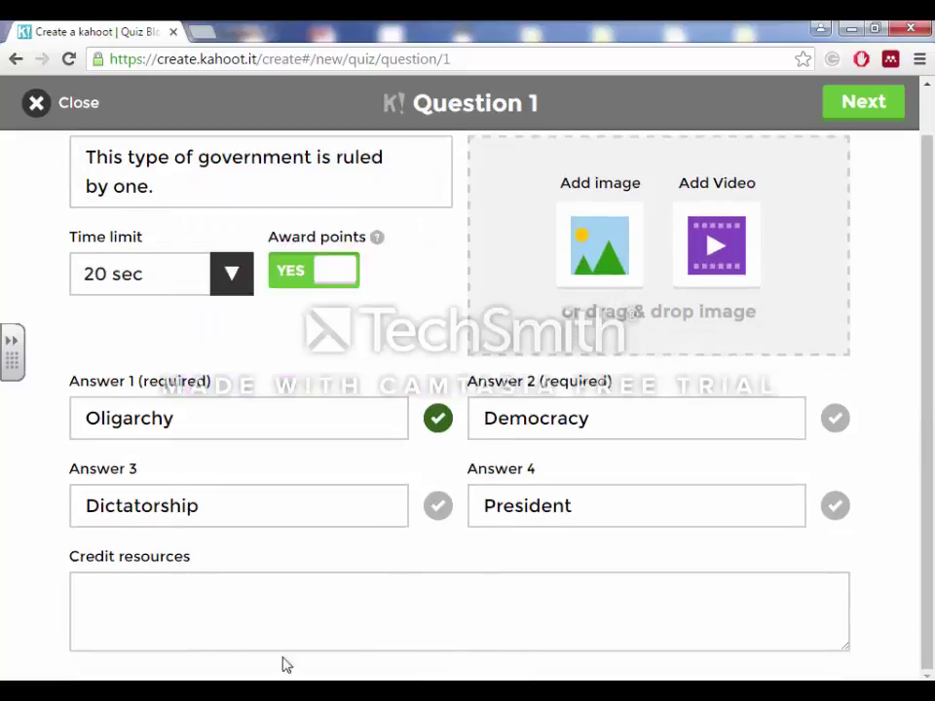
pyautogui.click(878, 109)
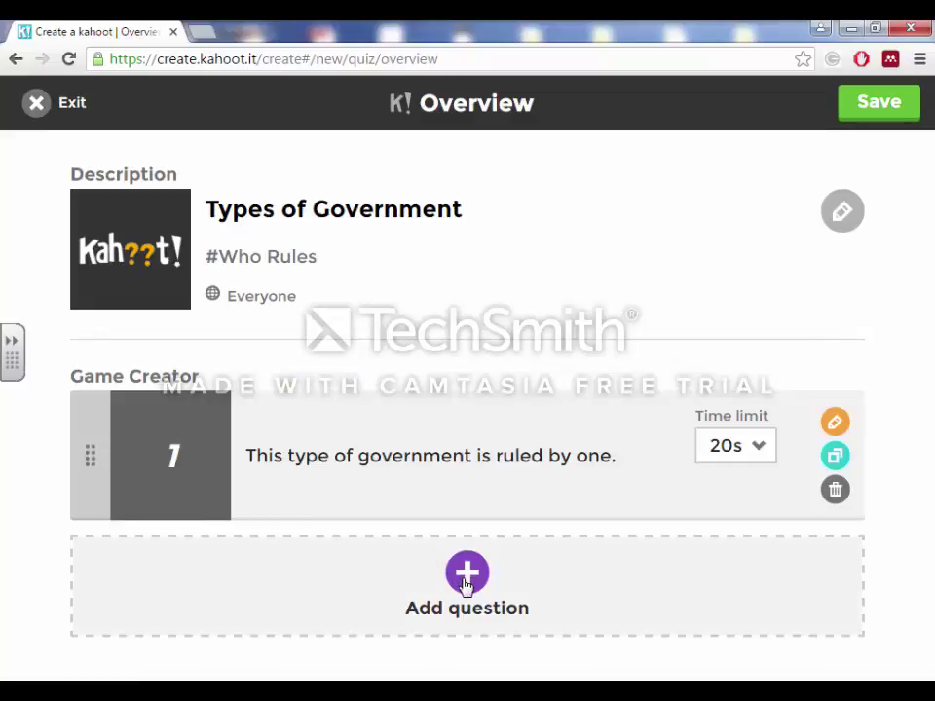
# Save the Types of Government quiz and continue to the Created by me list.
pyautogui.click(900, 109)
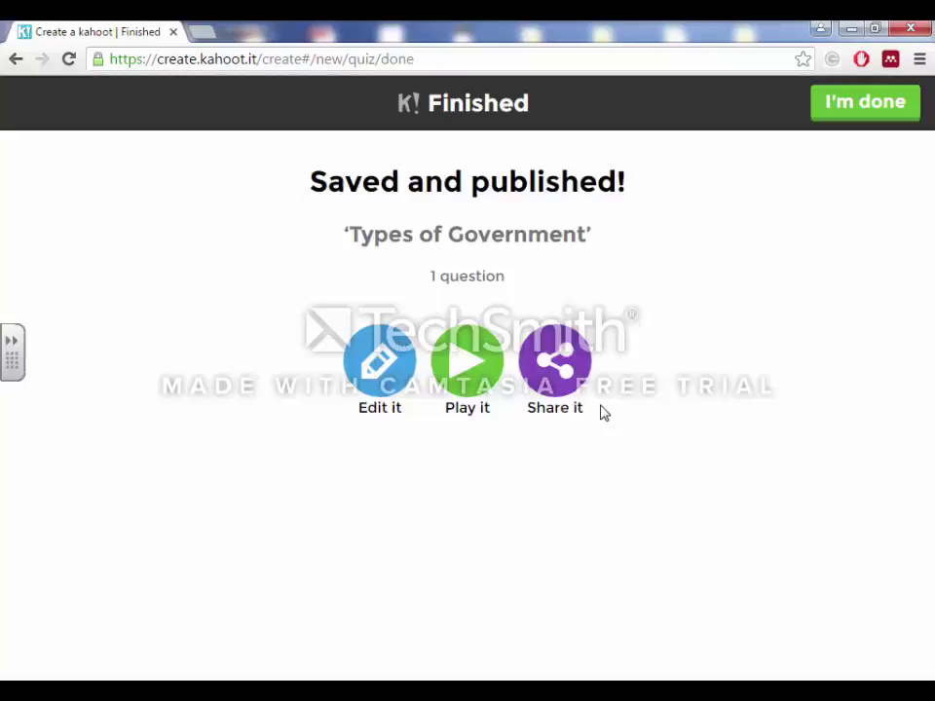
pyautogui.click(886, 109)
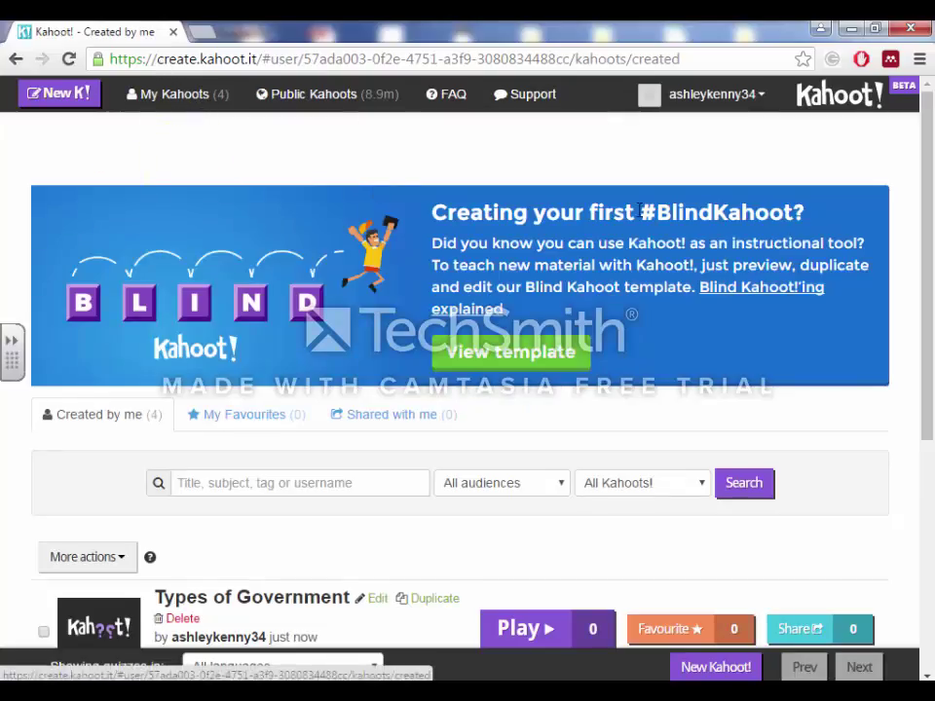
# Play the Forms of Government kahoot from the Created by me list.
pyautogui.scroll(-3, 925, 253)
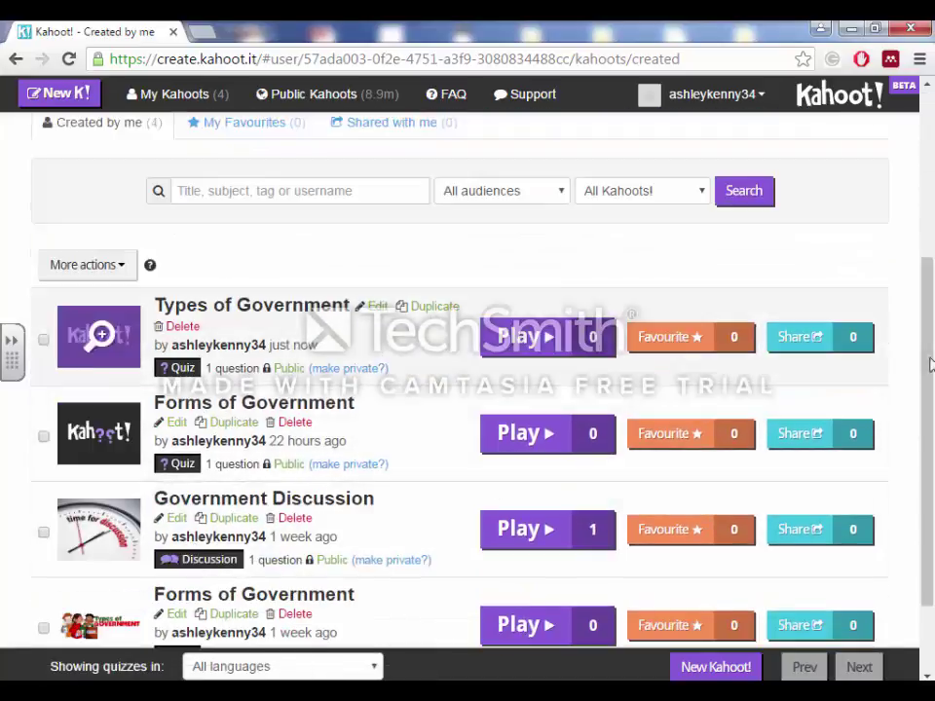
pyautogui.scroll(-2, 930, 435)
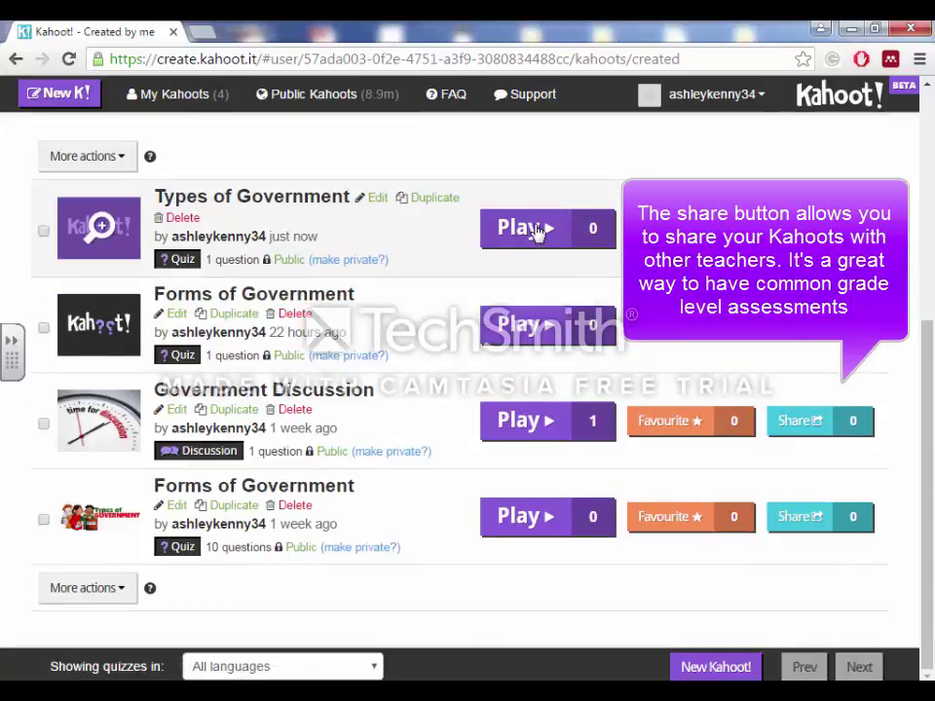
pyautogui.click(526, 516)
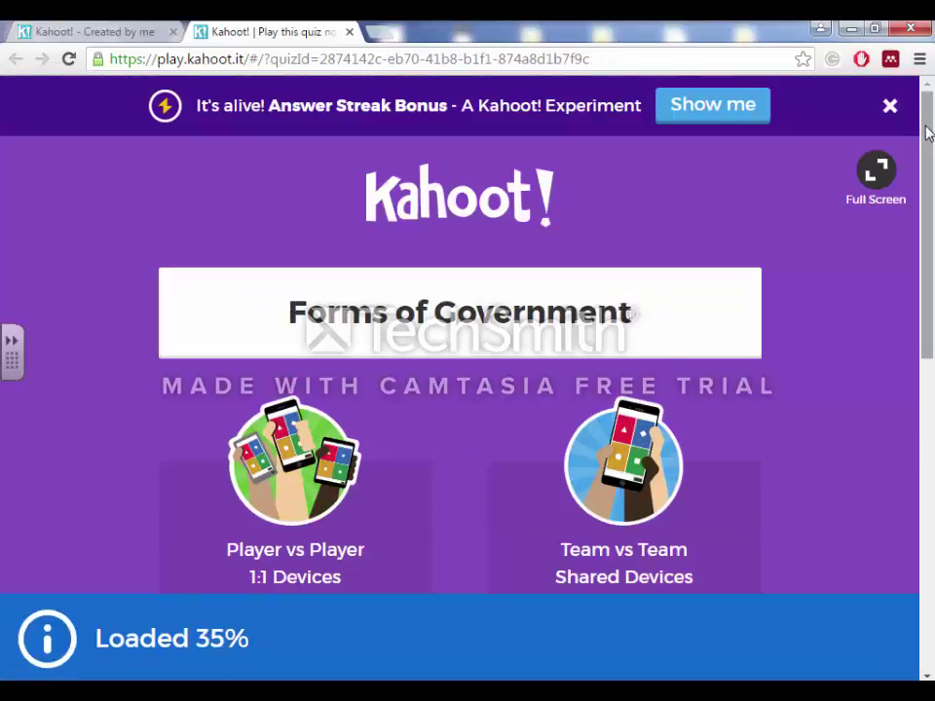
# Show the Classic mode lobby's Game PIN, then review the home page stats: 4 kahoots, 1 play.
pyautogui.scroll(-1, 919, 173)
pyautogui.scroll(-1, 918, 174)
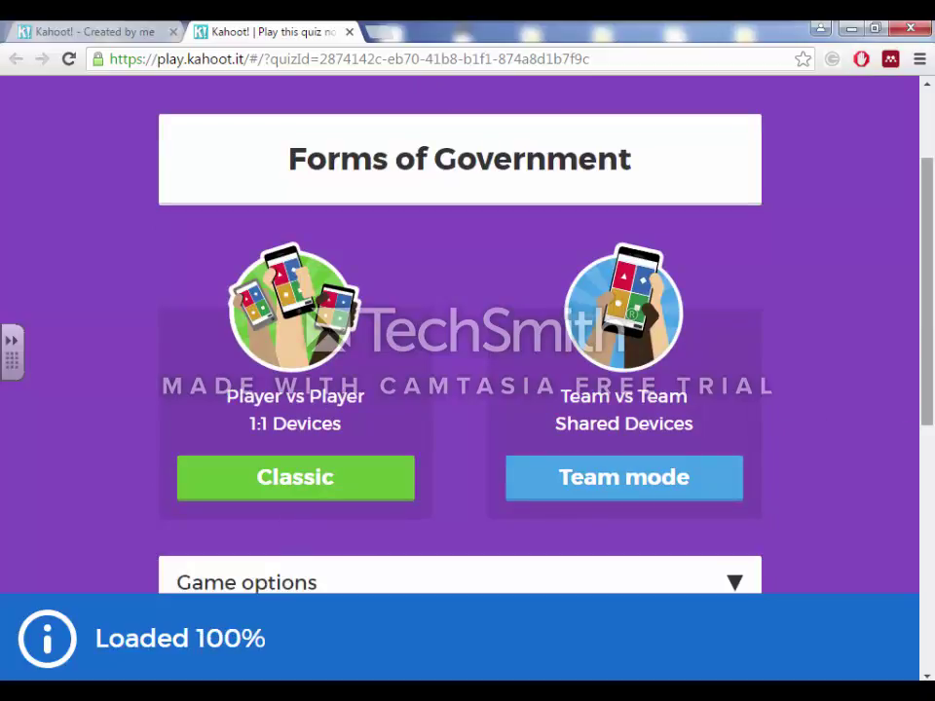
pyautogui.scroll(-3, 921, 381)
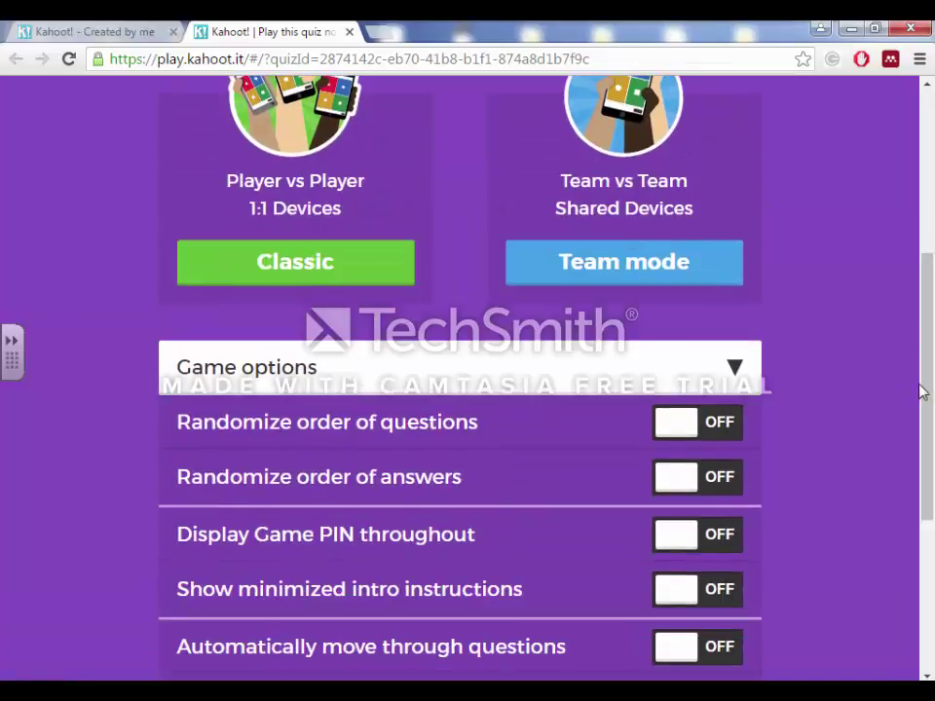
pyautogui.scroll(-2, 597, 345)
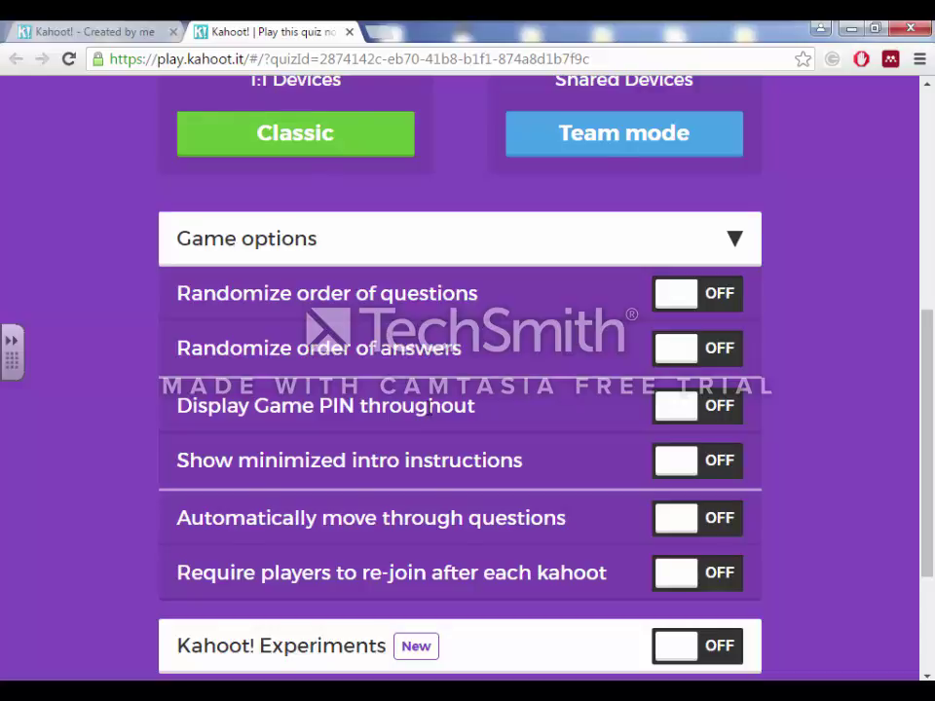
pyautogui.scroll(3, 506, 376)
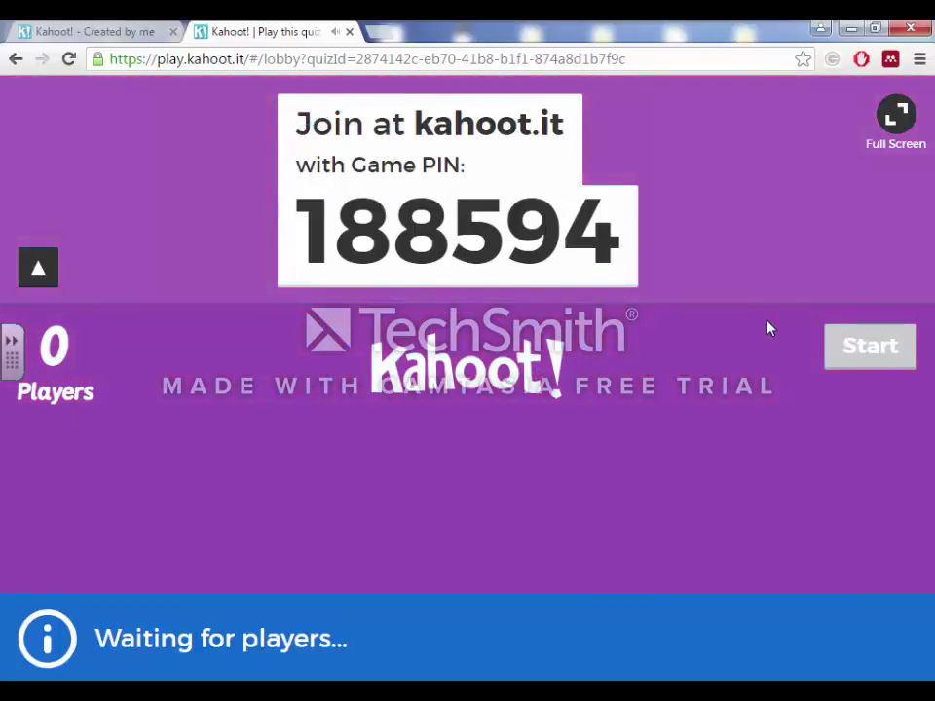
pyautogui.moveTo(930, 322); pyautogui.dragTo(930, 394)
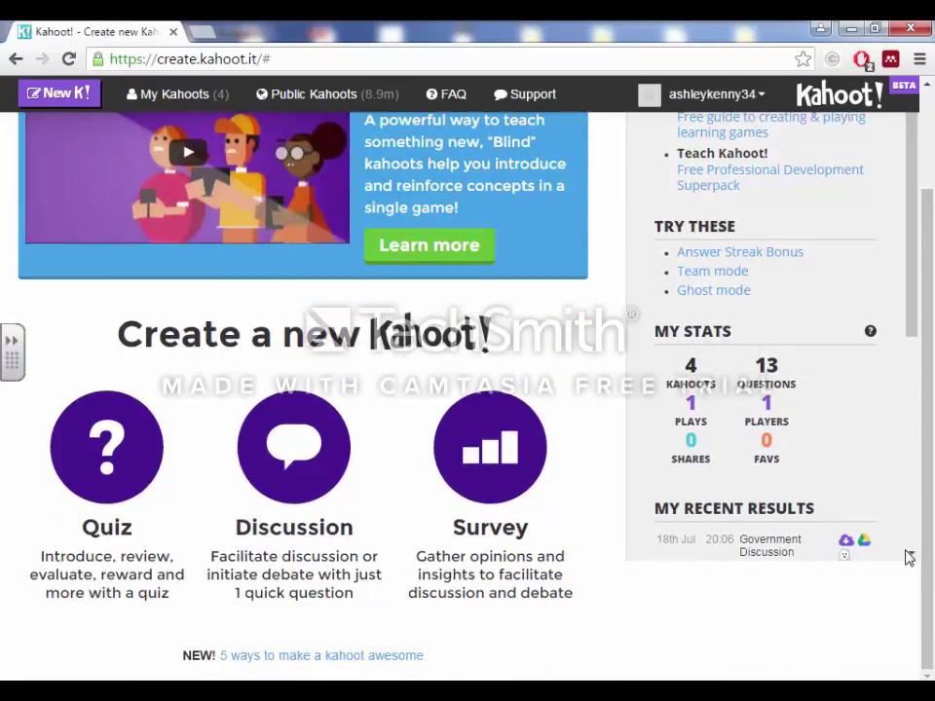
# Download the first game's results report as an .xls spreadsheet from All results, then return to Kahoot.
pyautogui.scroll(-3, 911, 555)
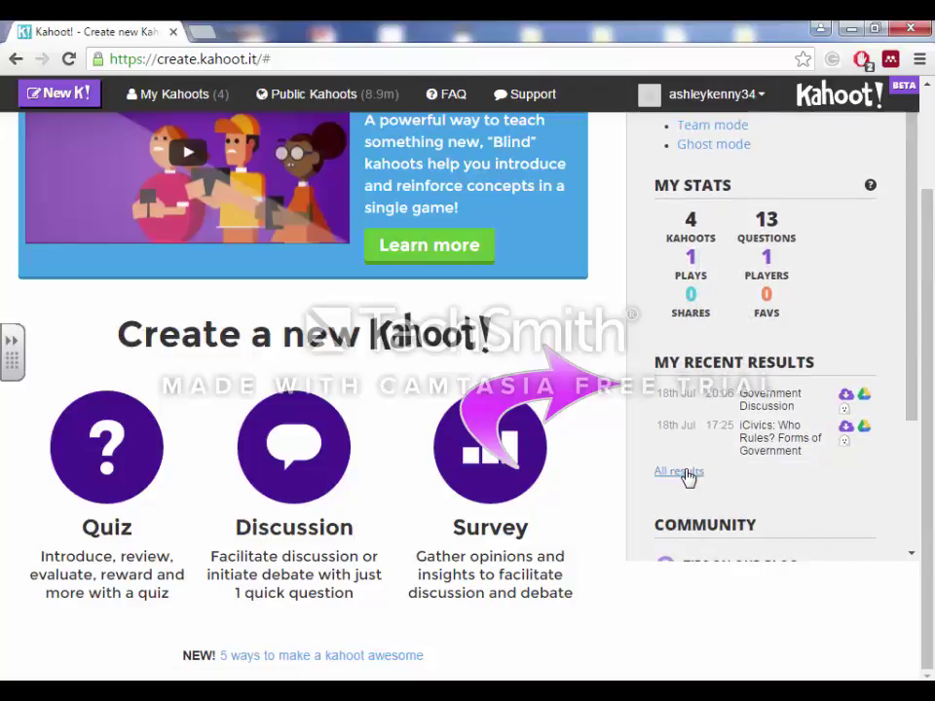
pyautogui.click(663, 471)
pyautogui.click(542, 262)
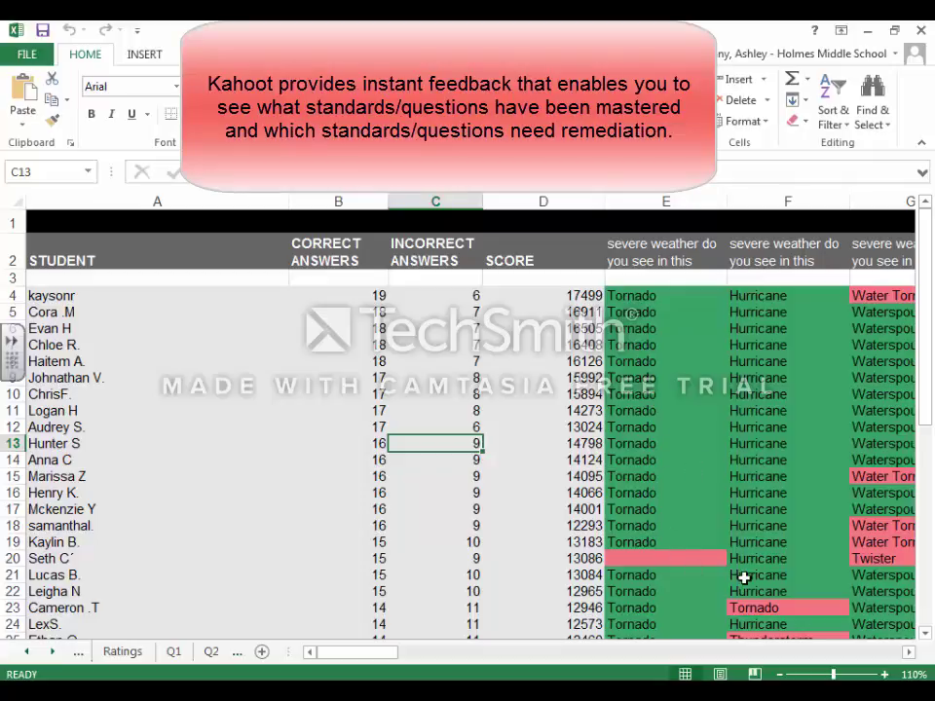
pyautogui.hotkey('alt', 'Tab')
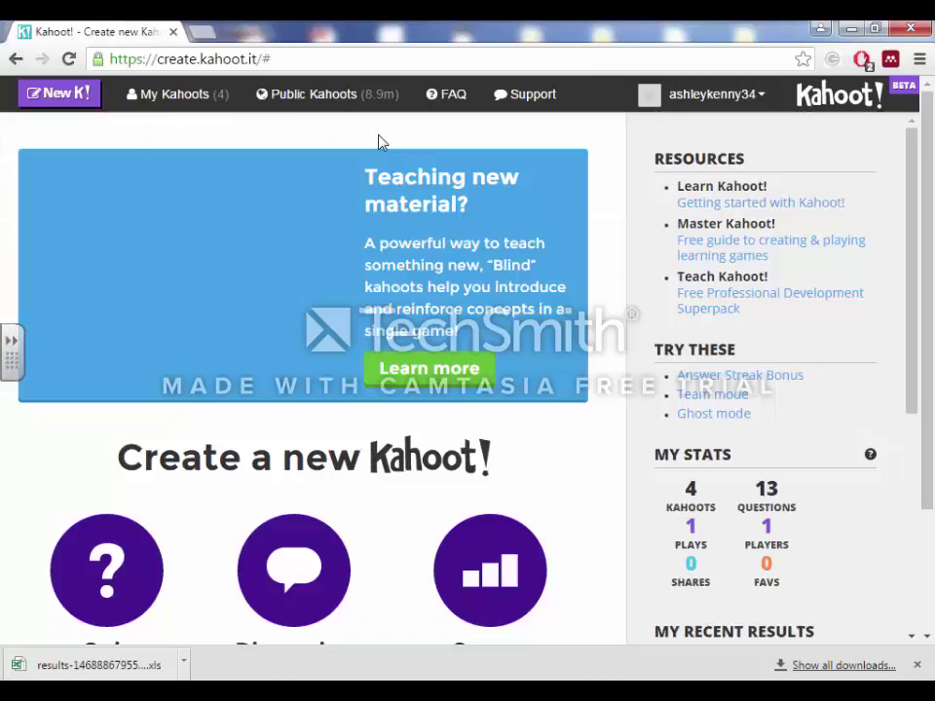
pyautogui.click(309, 98)
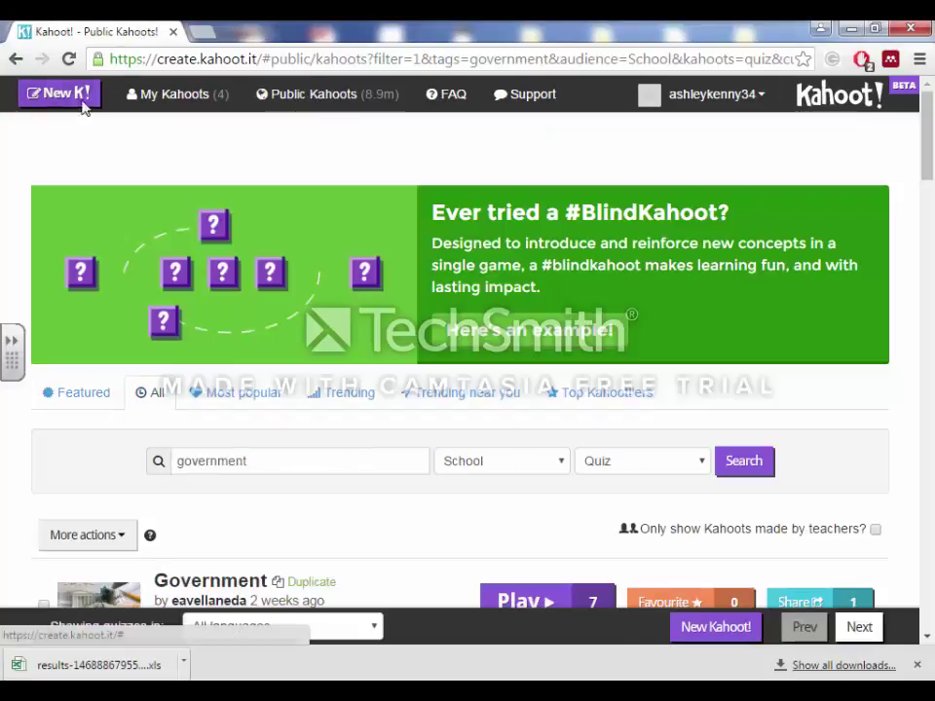
pyautogui.click(83, 102)
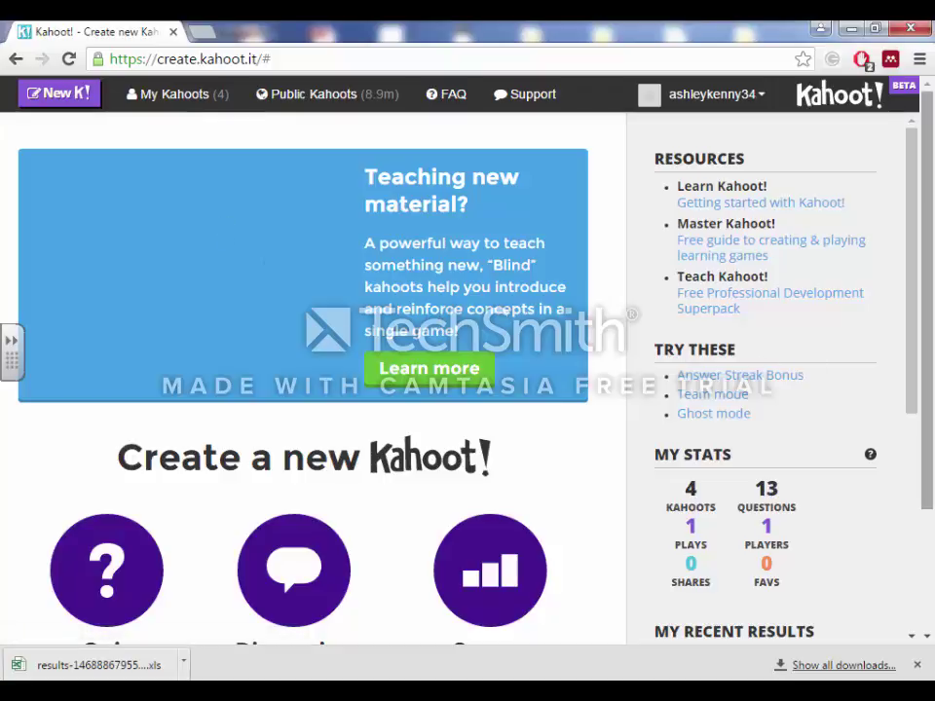